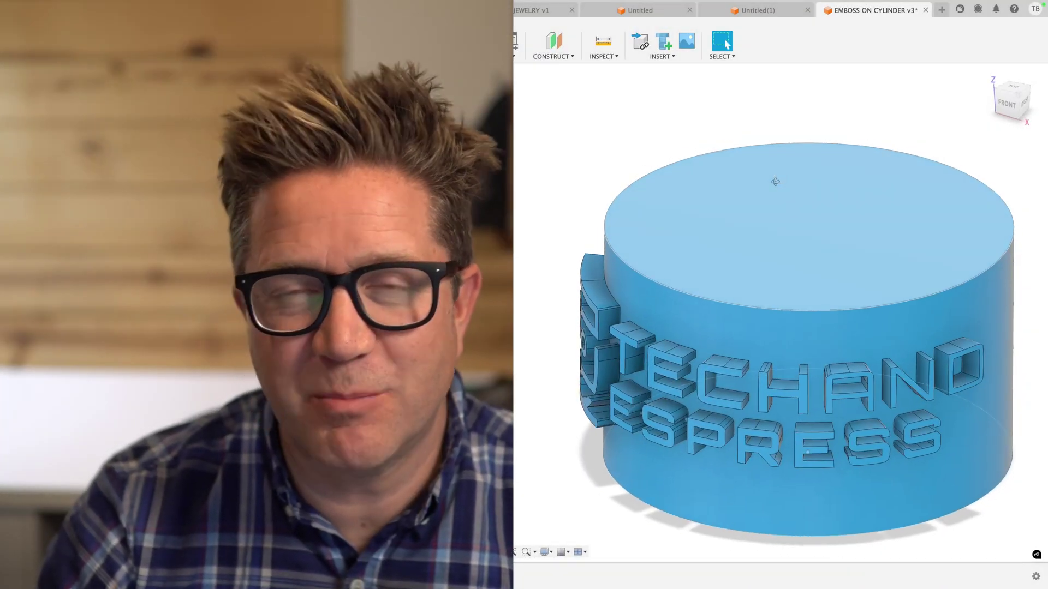
Orbit and zoom the cylinder to bring the TECHAND ESPRESS lettering into view.
shift+middle_drag(791, 232, 766, 223)
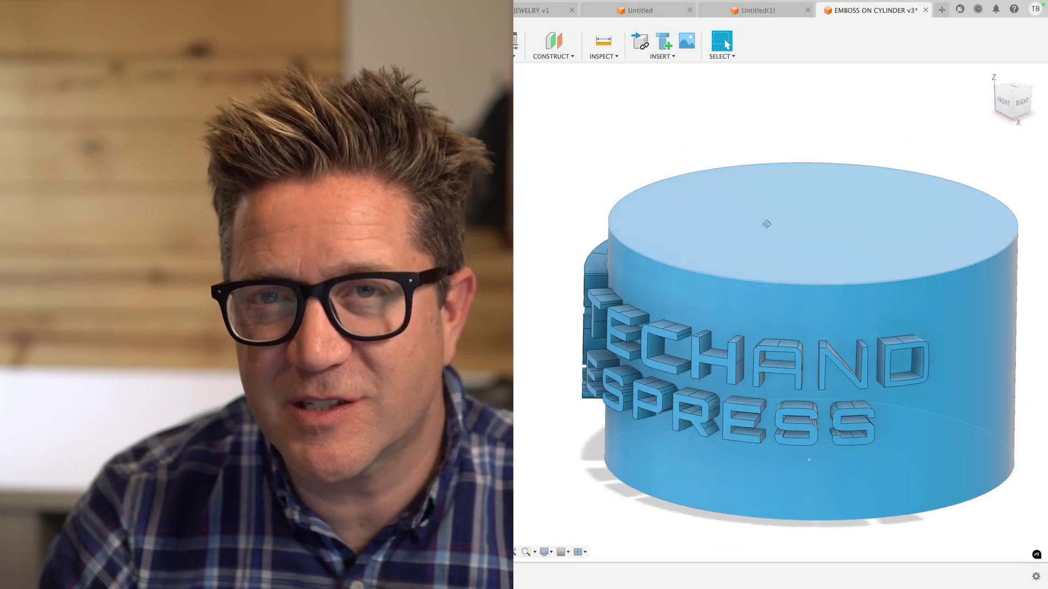
scroll(770, 221, down, 1)
shift+middle_drag(773, 154, 744, 149)
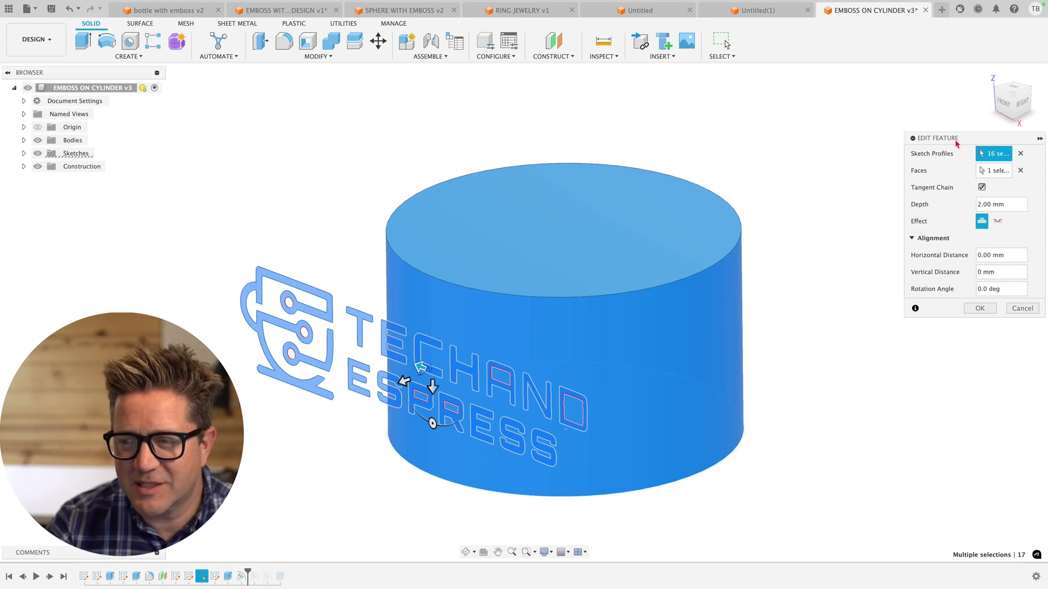
Reselect the cylinder face and switch the logo emboss Effect to Deboss at -2.00 mm.
click(134, 56)
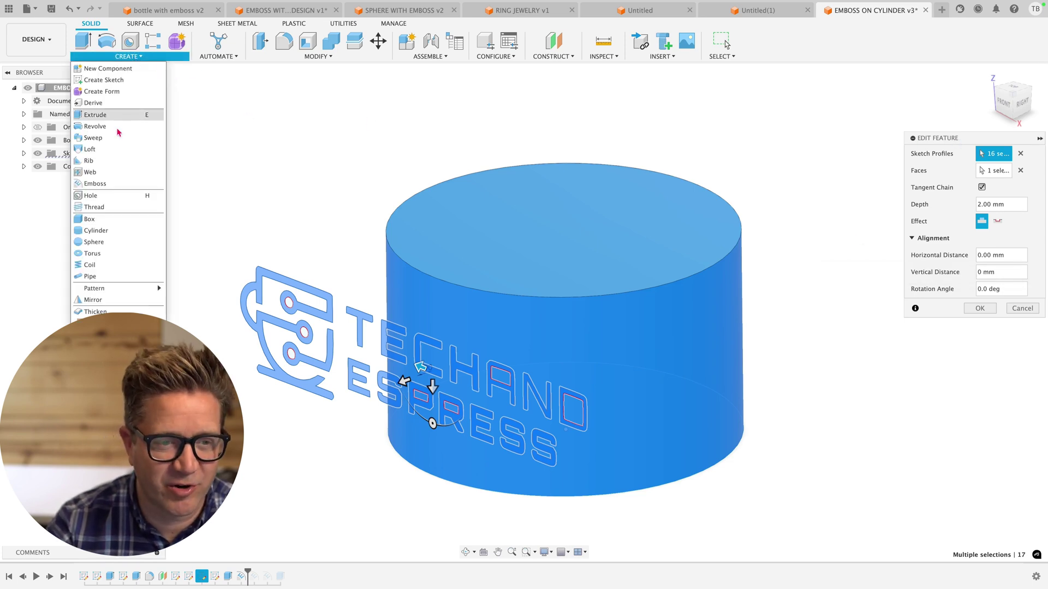
click(847, 174)
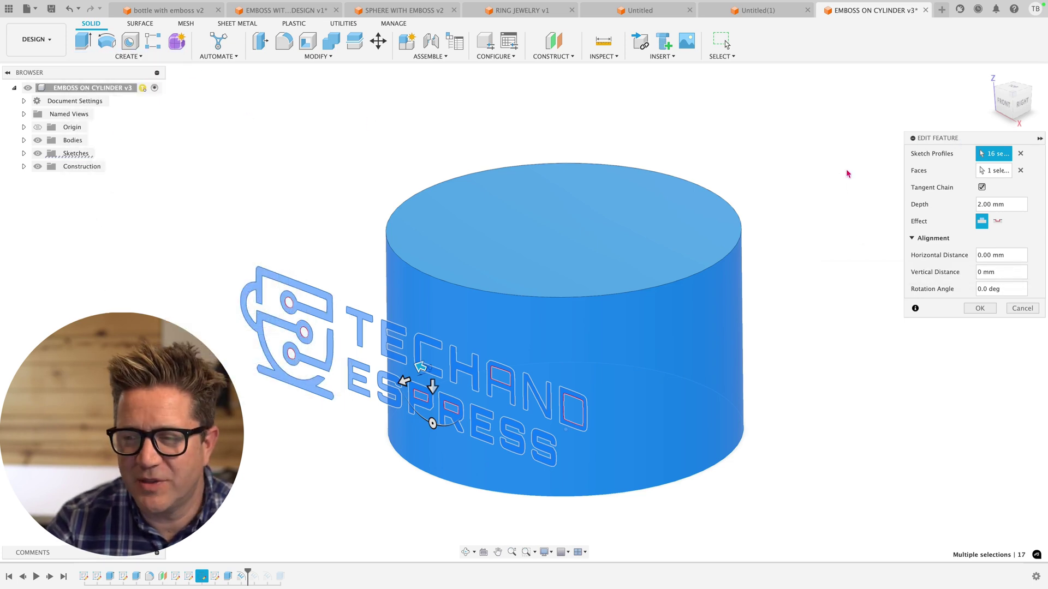
scroll(344, 437, up, 3)
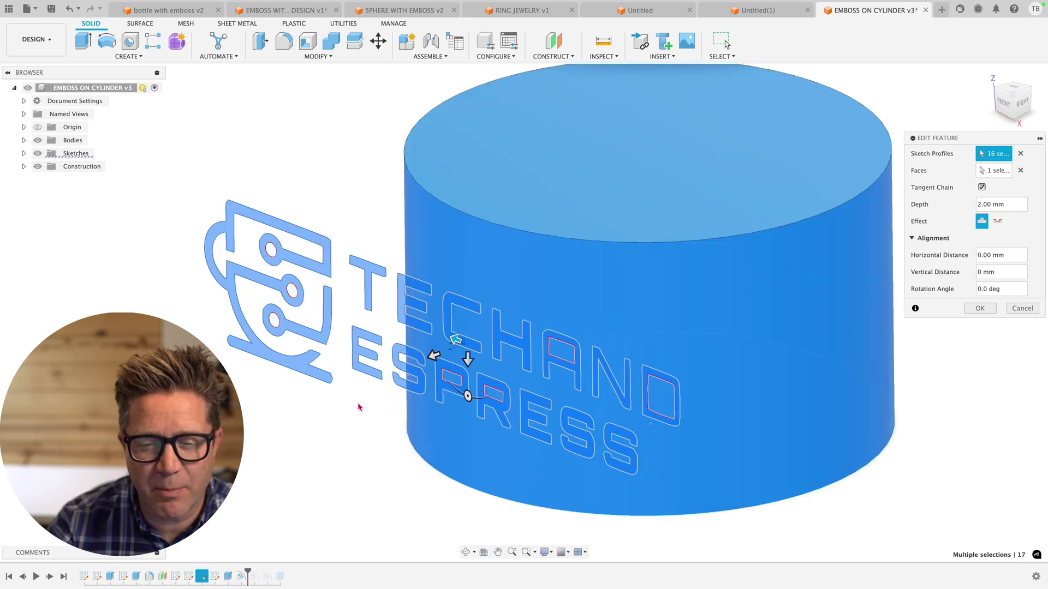
scroll(401, 324, down, 3)
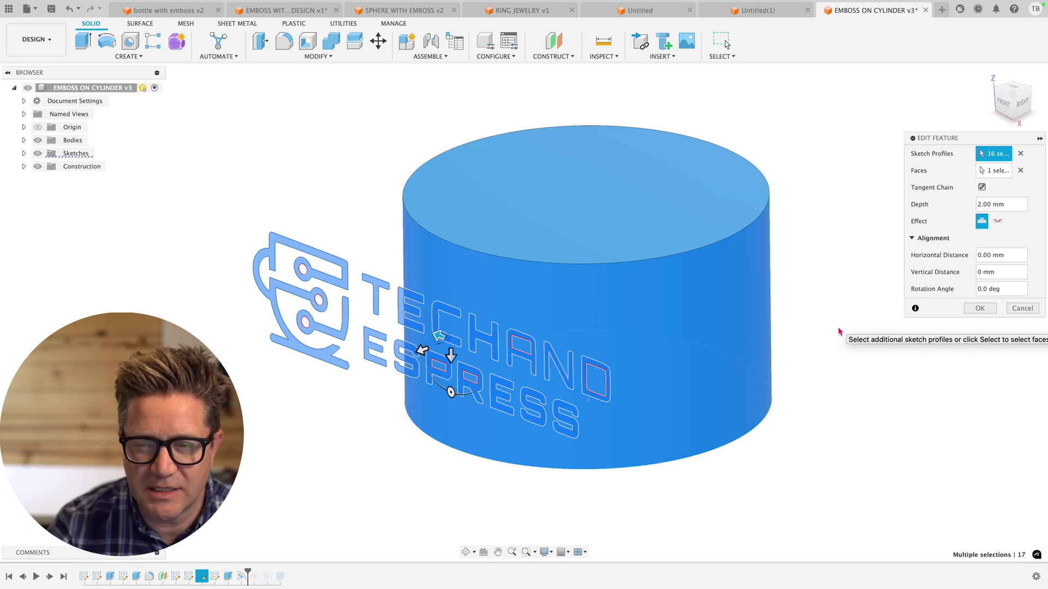
scroll(835, 396, up, 2)
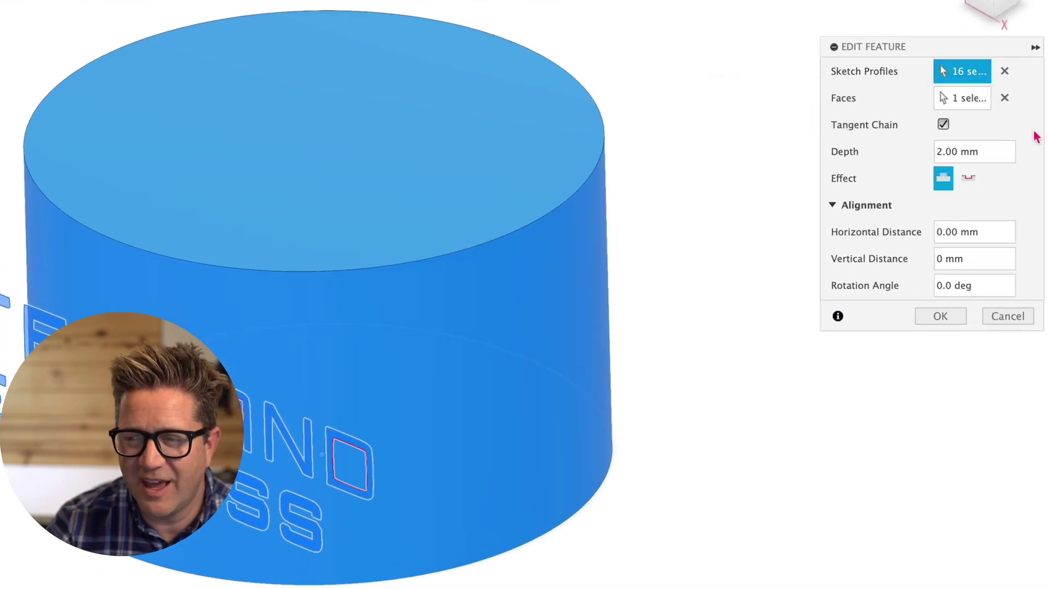
click(999, 101)
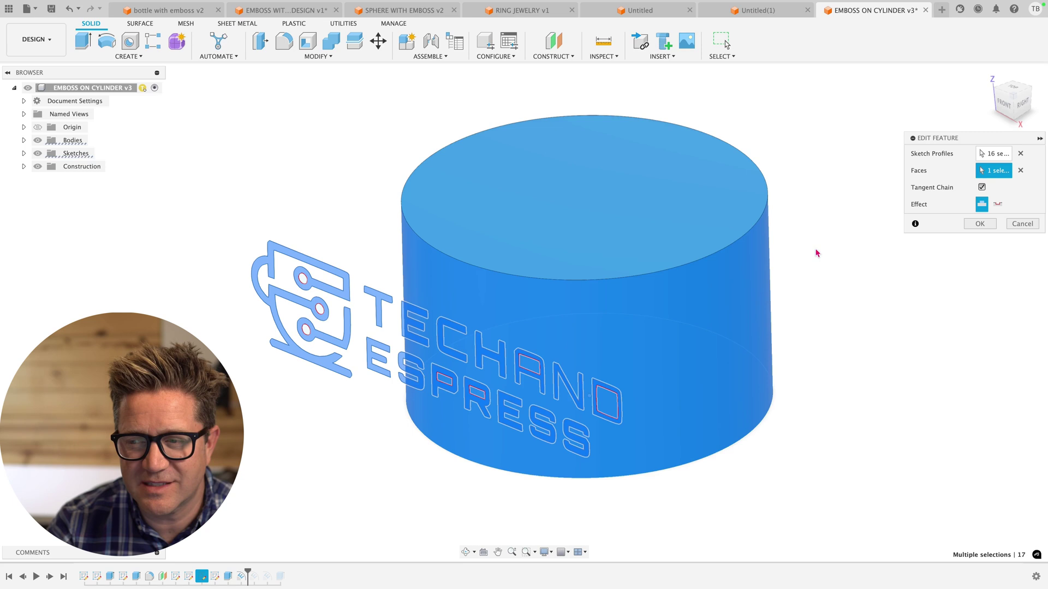
click(1003, 204)
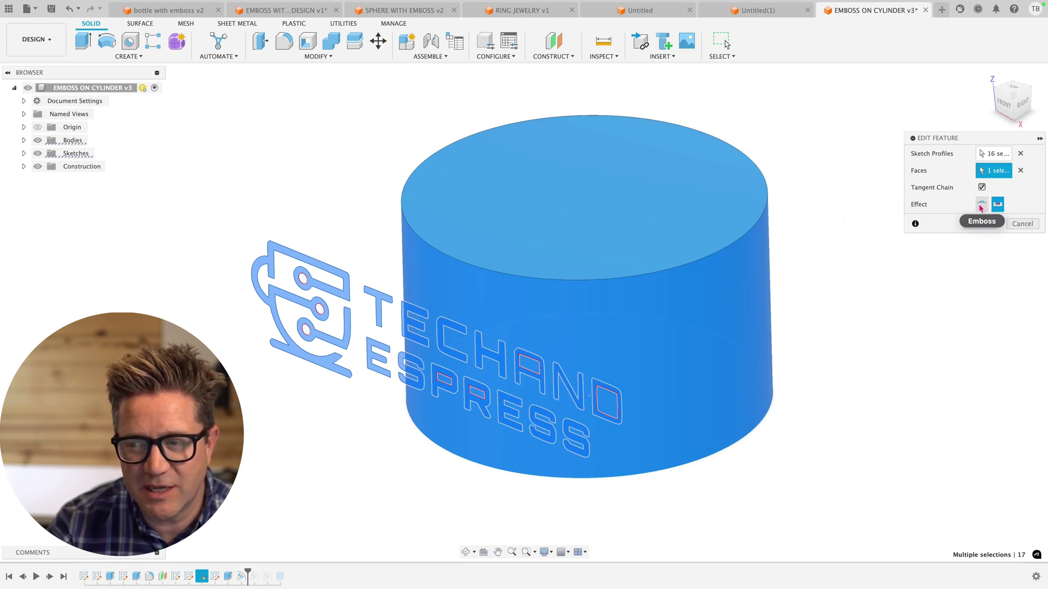
click(981, 227)
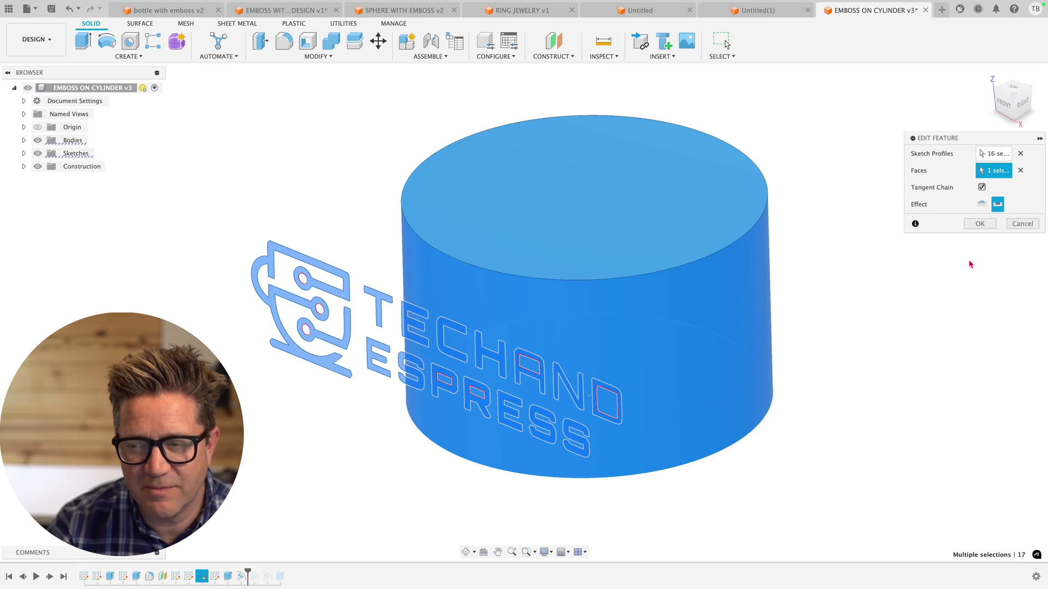
Set Vertical Distance to 2 mm, drag the lettering down to a 4.932 mm offset, and apply.
mouse_move(600, 379)
shift+middle_down()
mouse_move(682, 377)
mouse_move(673, 367)
shift+middle_up()
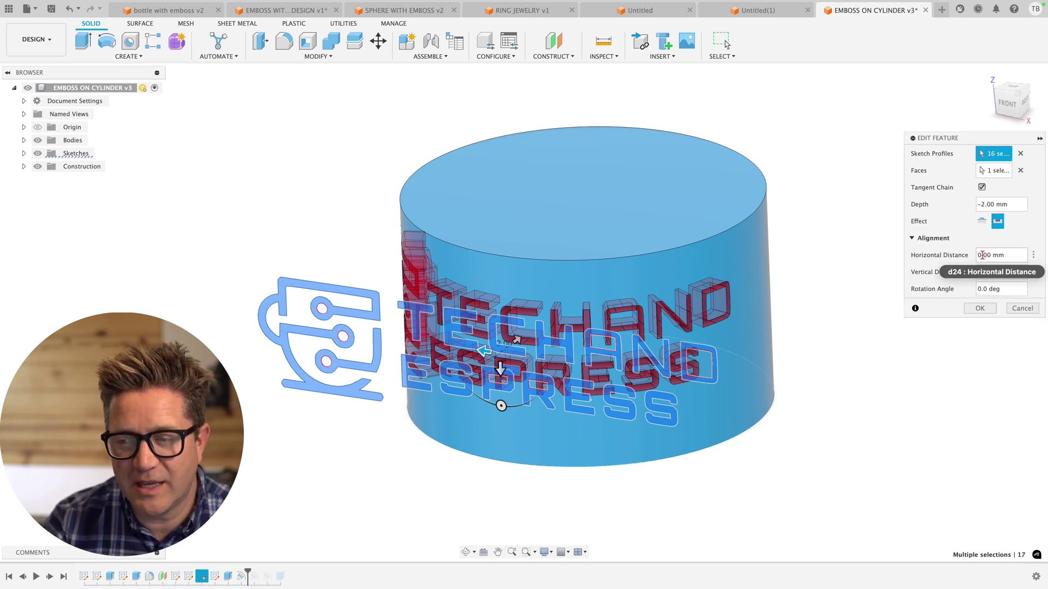
drag(981, 272, 970, 272)
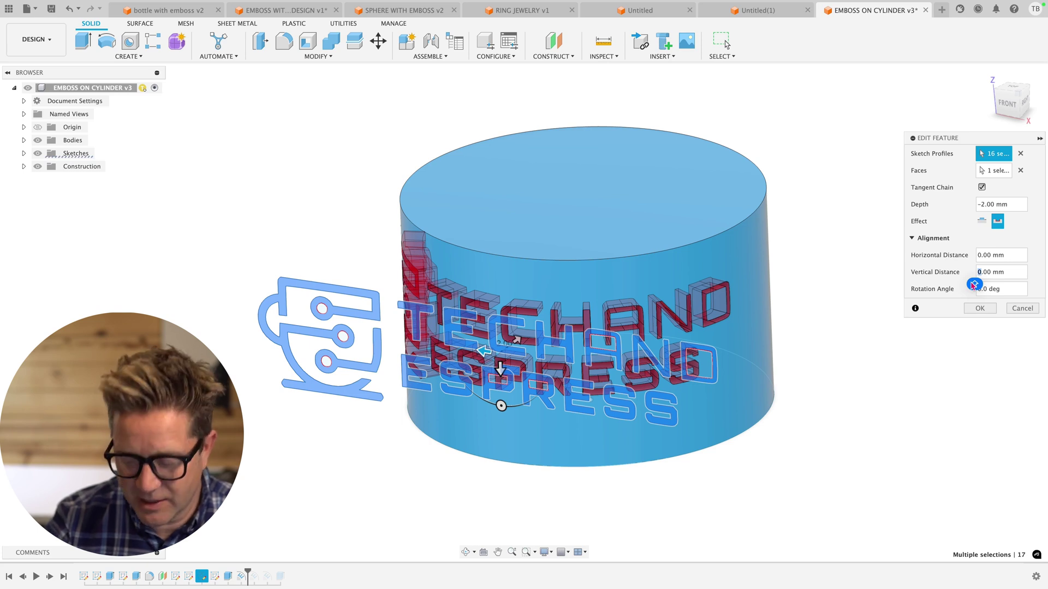
text(2)
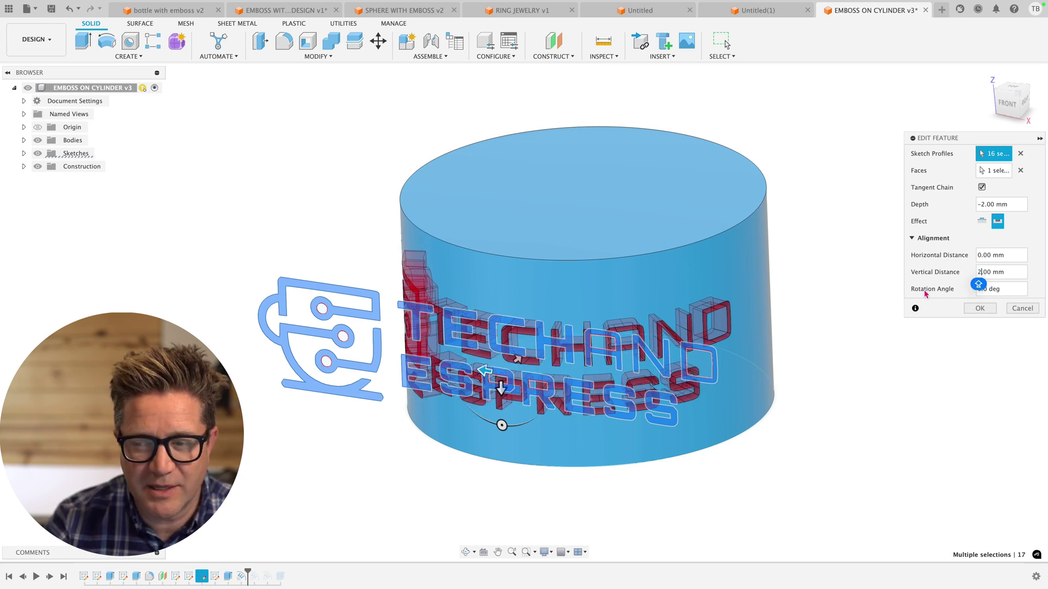
drag(501, 386, 502, 417)
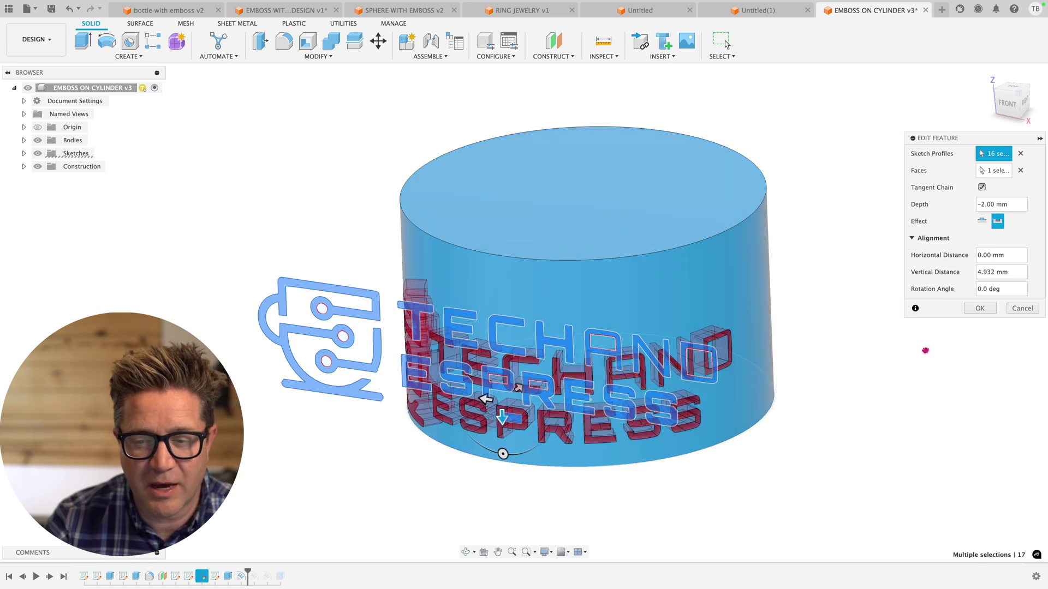
click(979, 308)
shift+middle_drag(867, 326, 889, 320)
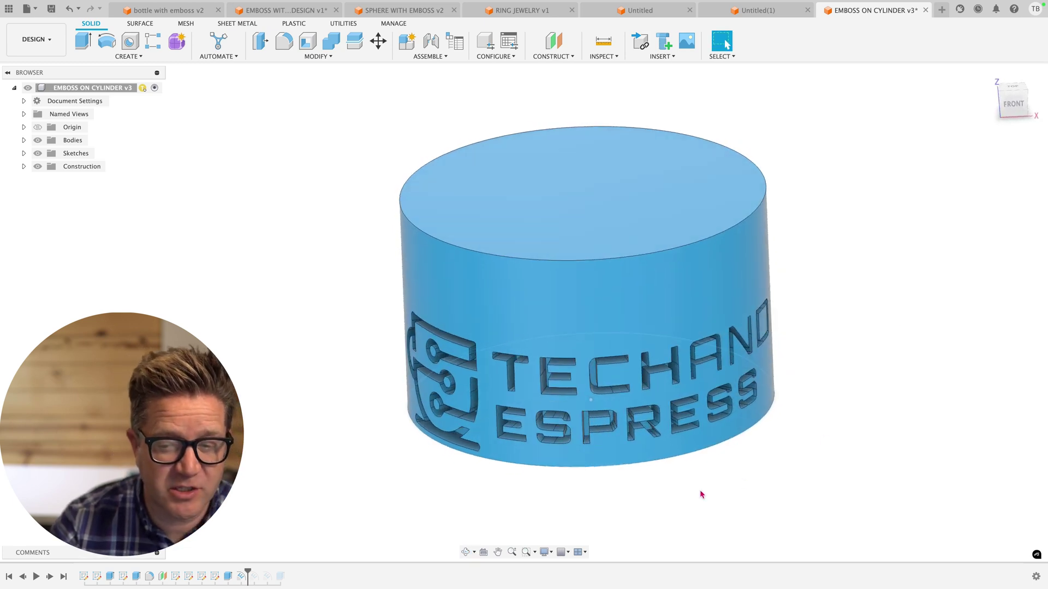
Edit Sketch7 to delete the inner square curves of the D, then finish the sketch.
double_click(202, 577)
mouse_move(769, 237)
mouse_down()
mouse_move(798, 286)
mouse_move(848, 329)
mouse_up()
key(Delete)
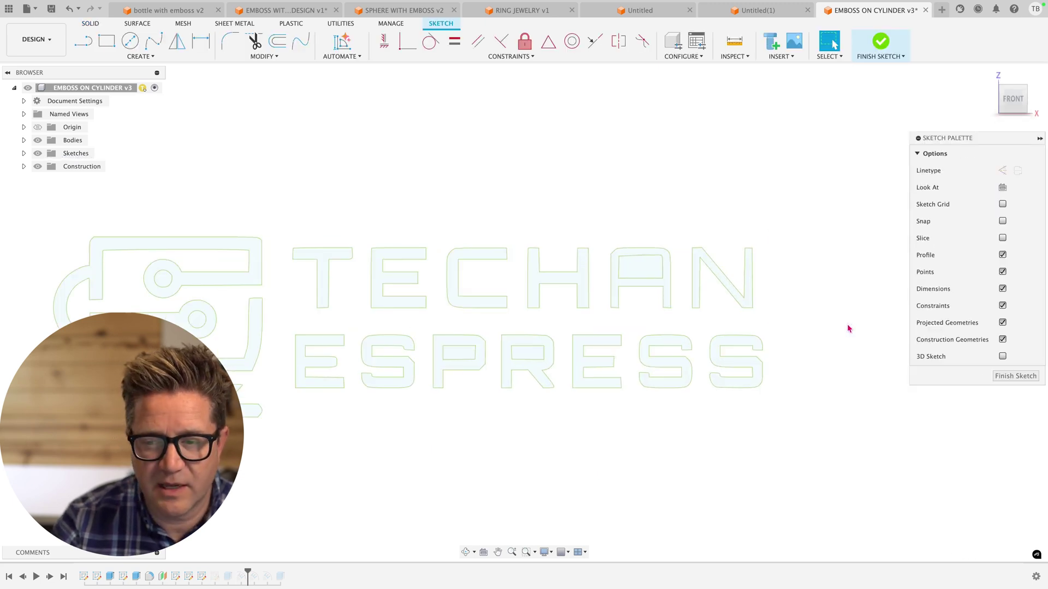
click(881, 49)
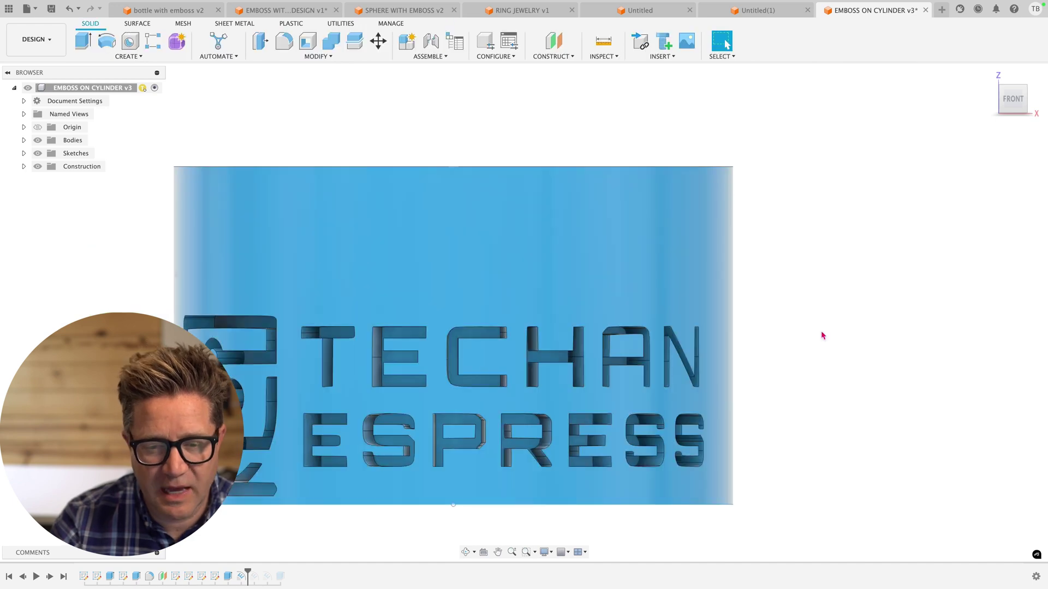
Orbit to inspect the cut lettering, then roll the history back before Emboss3.
shift+middle_drag(821, 332, 794, 340)
scroll(795, 339, down, 3)
scroll(806, 398, up, 3)
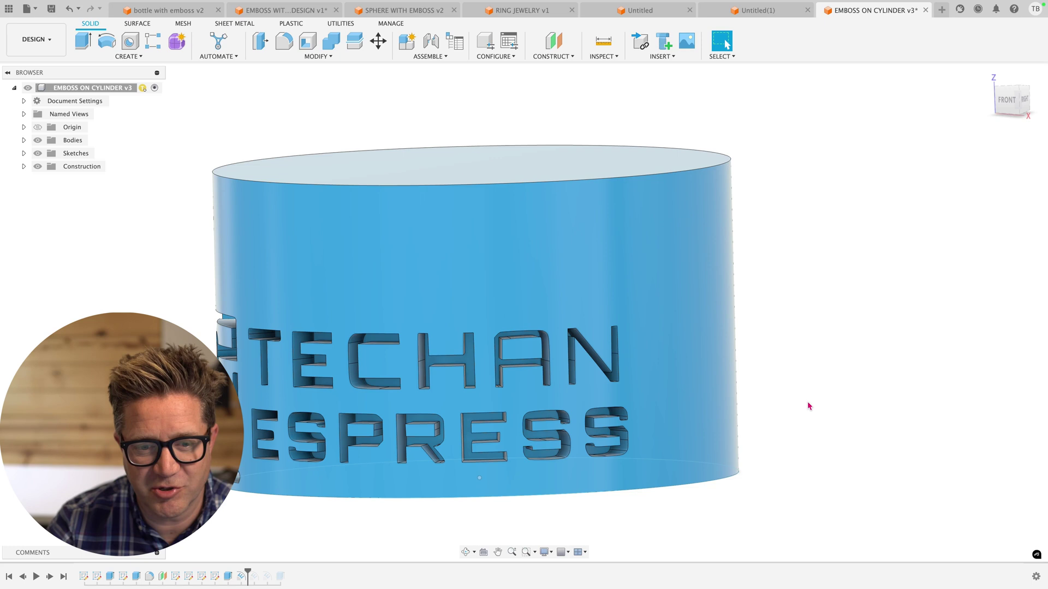
shift+middle_drag(809, 406, 923, 376)
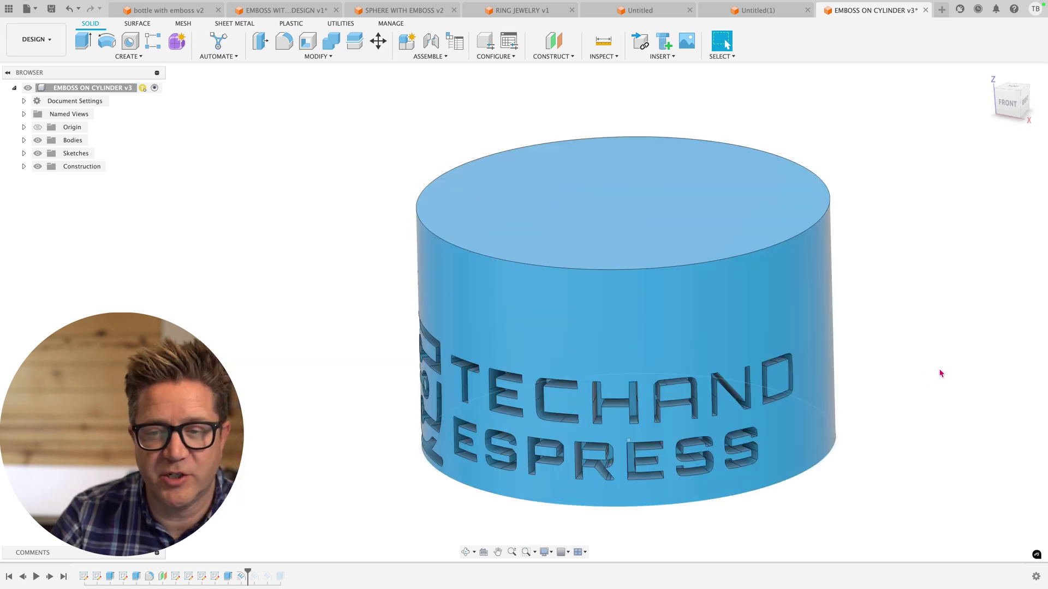
drag(248, 574, 234, 574)
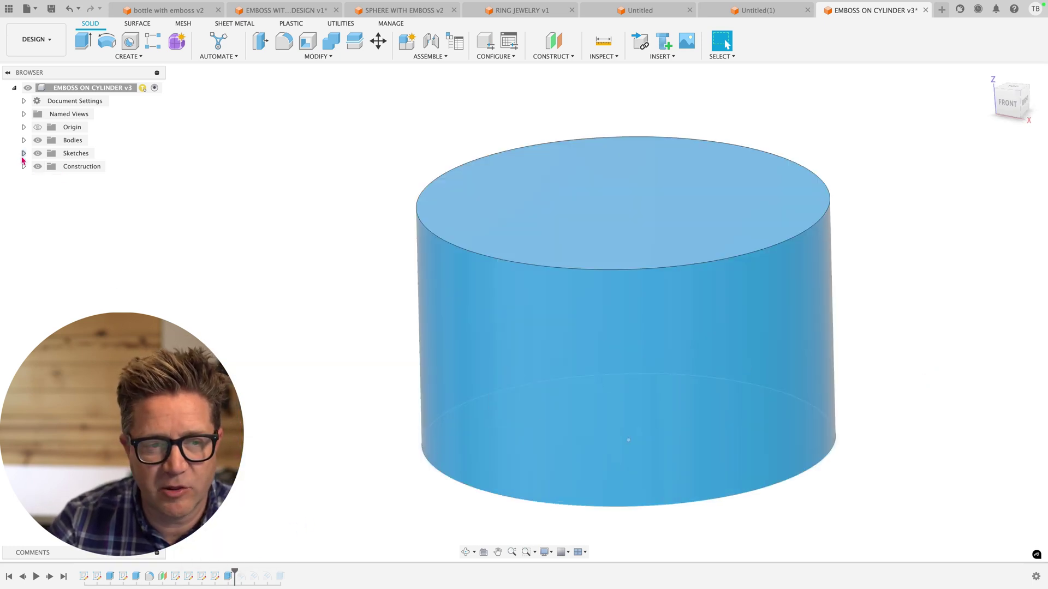
click(24, 155)
click(48, 245)
click(48, 232)
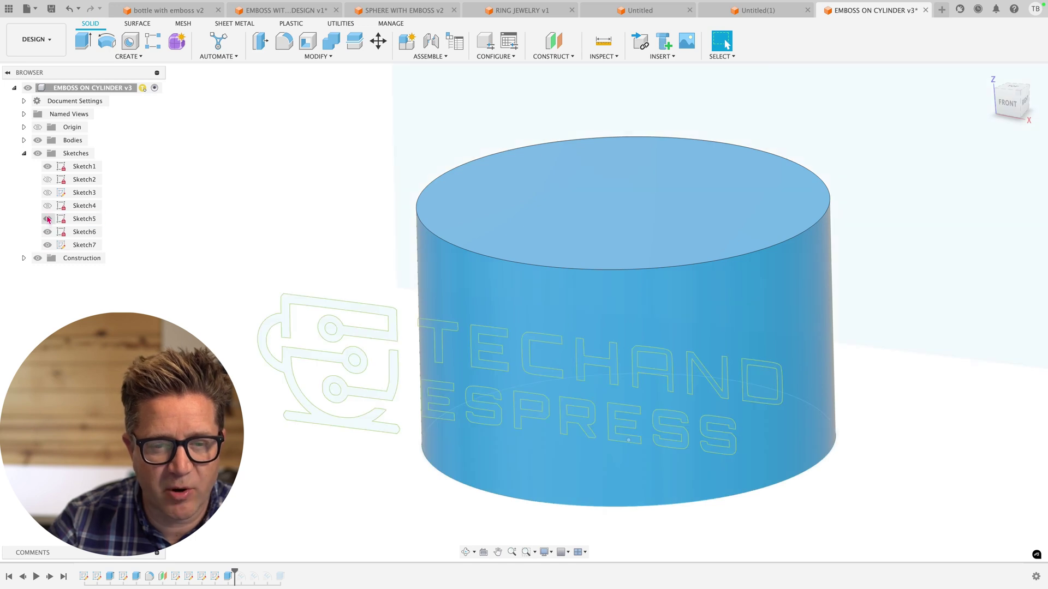
click(47, 218)
scroll(273, 262, down, 3)
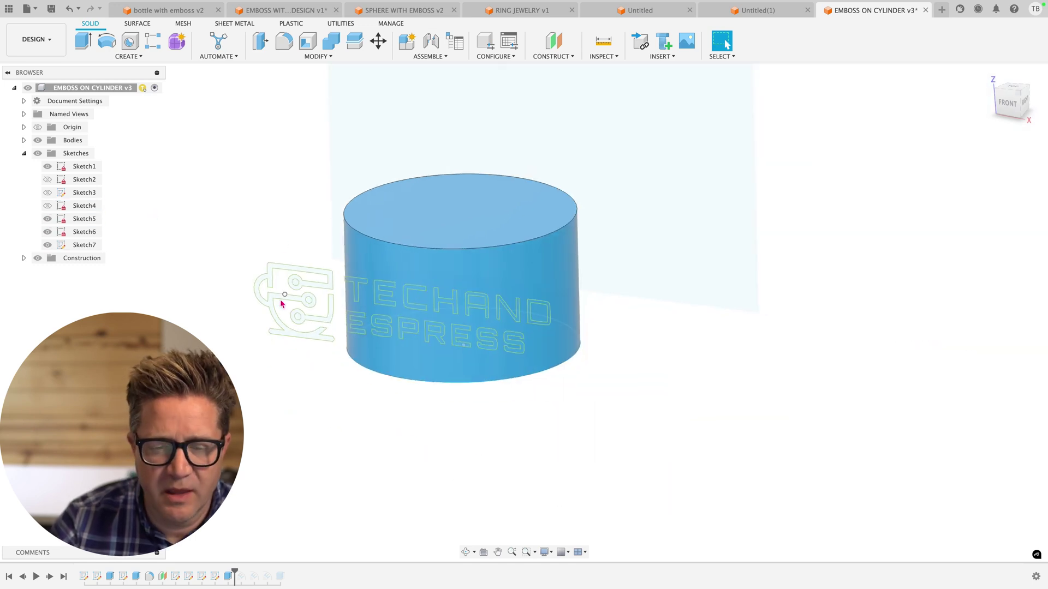
middle_drag(289, 301, 431, 323)
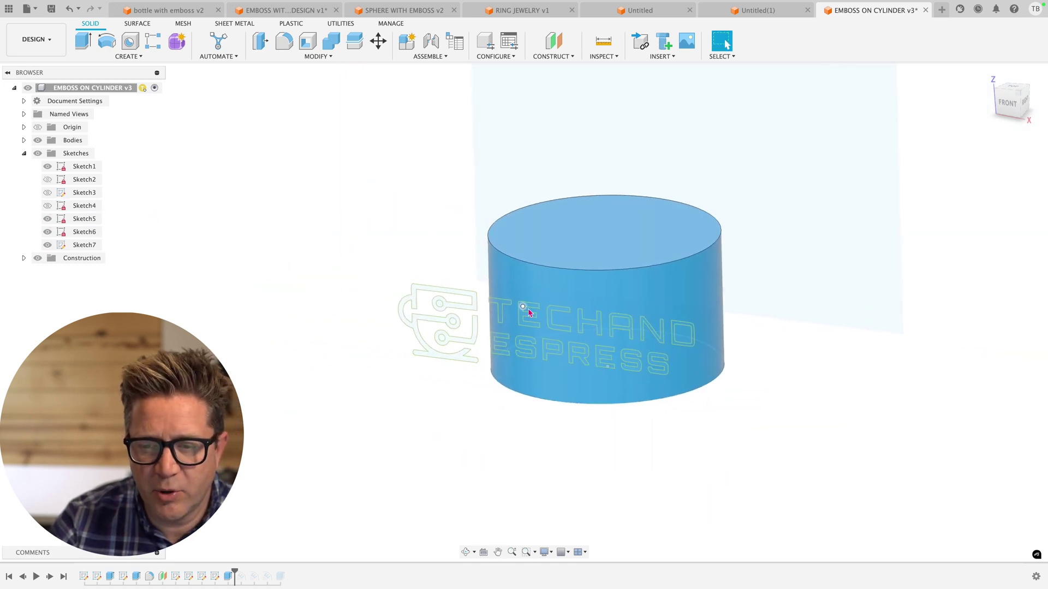
scroll(600, 293, up, 3)
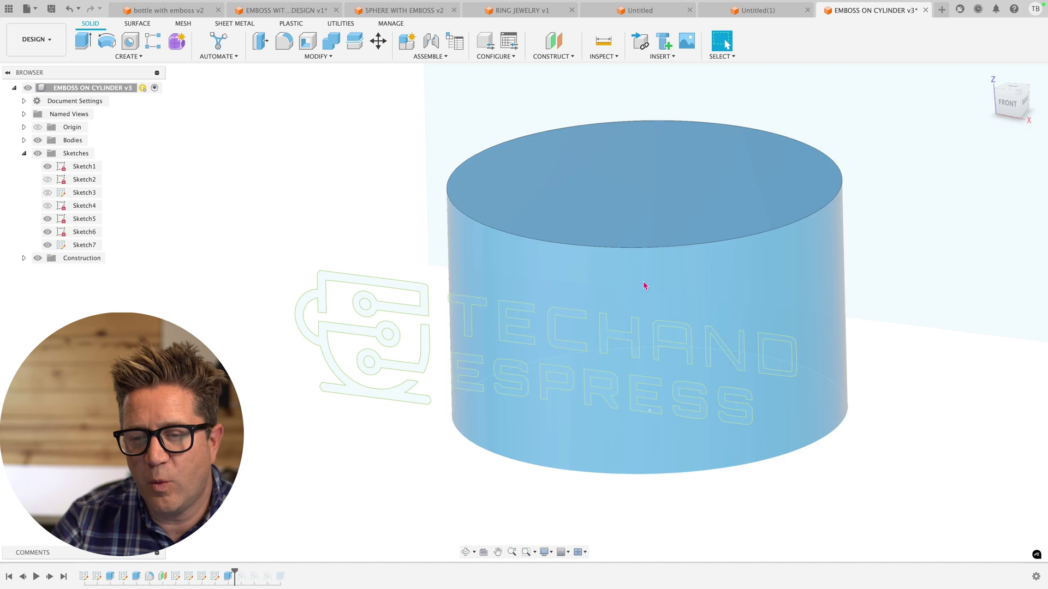
click(643, 288)
click(1003, 110)
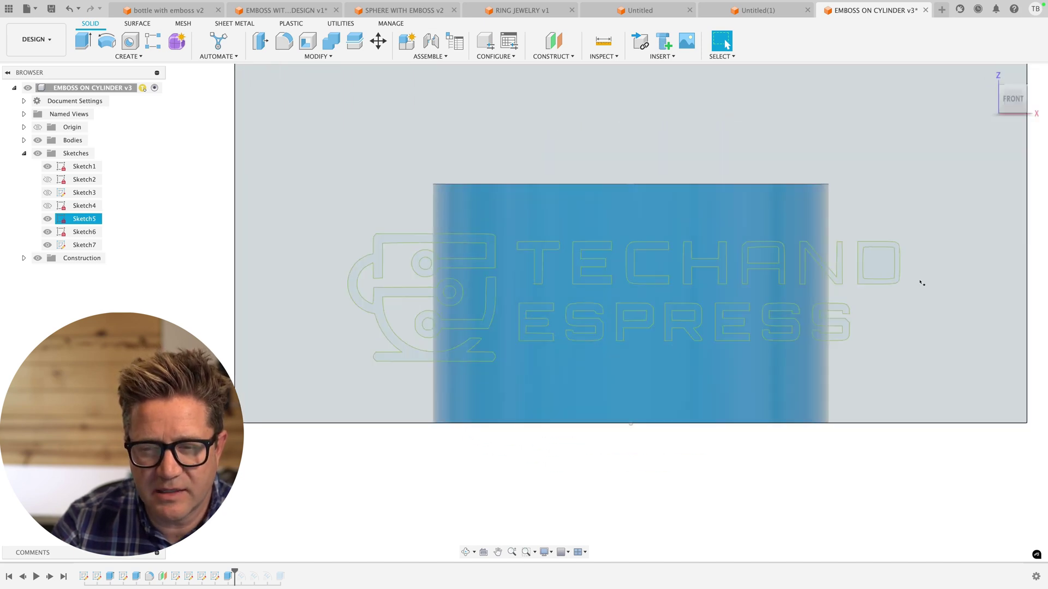
scroll(888, 404, down, 2)
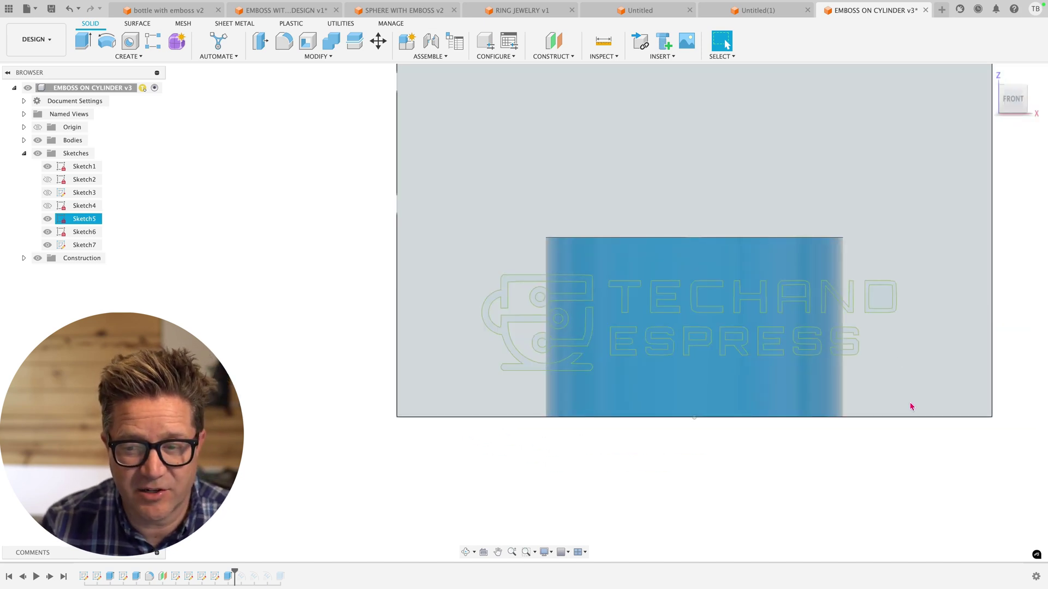
scroll(910, 400, down, 3)
scroll(956, 390, up, 4)
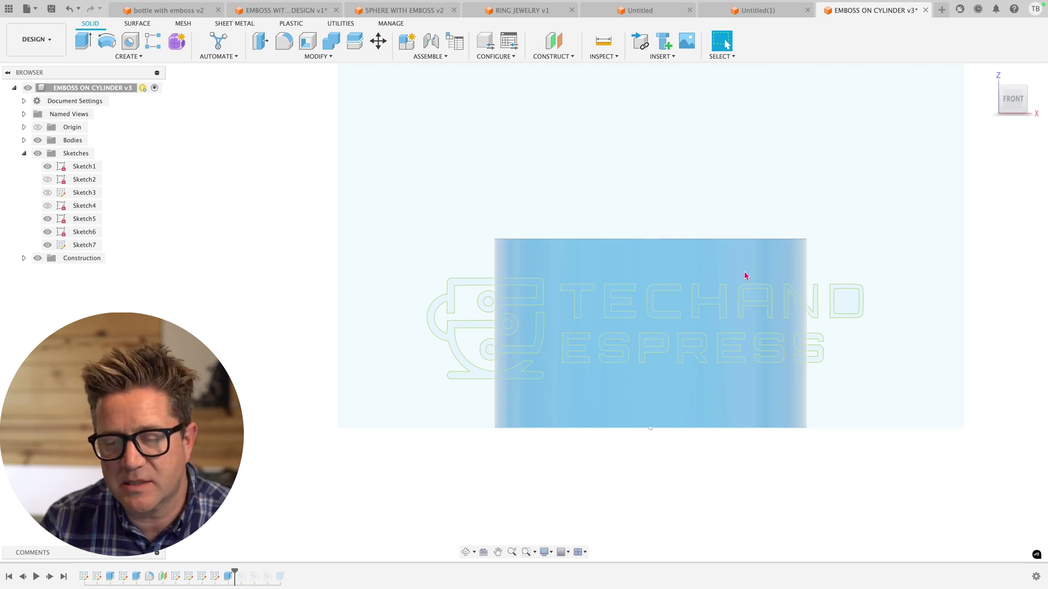
shift+middle_drag(746, 277, 720, 294)
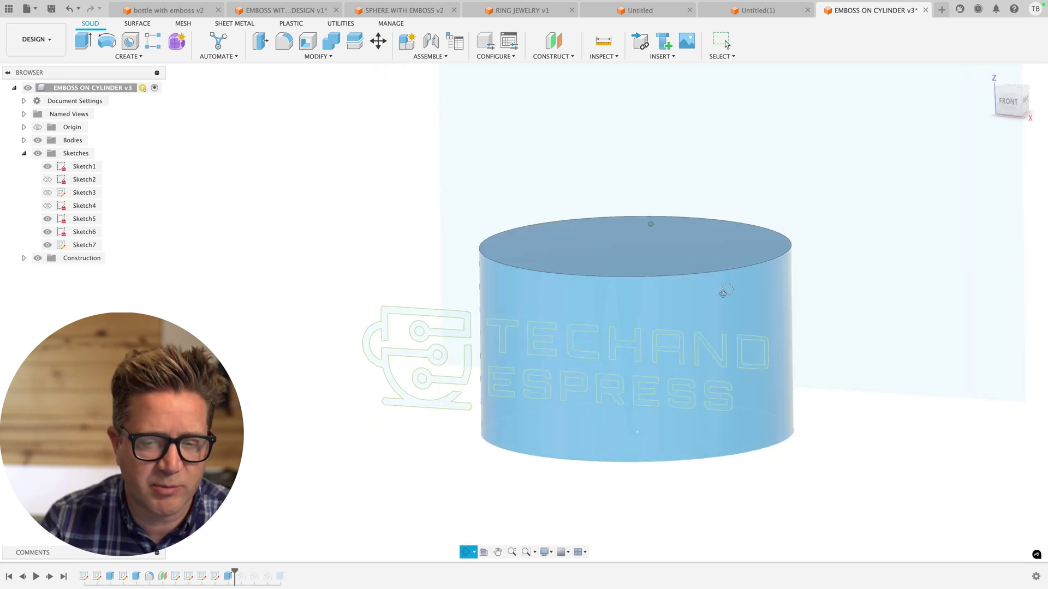
scroll(726, 434, up, 3)
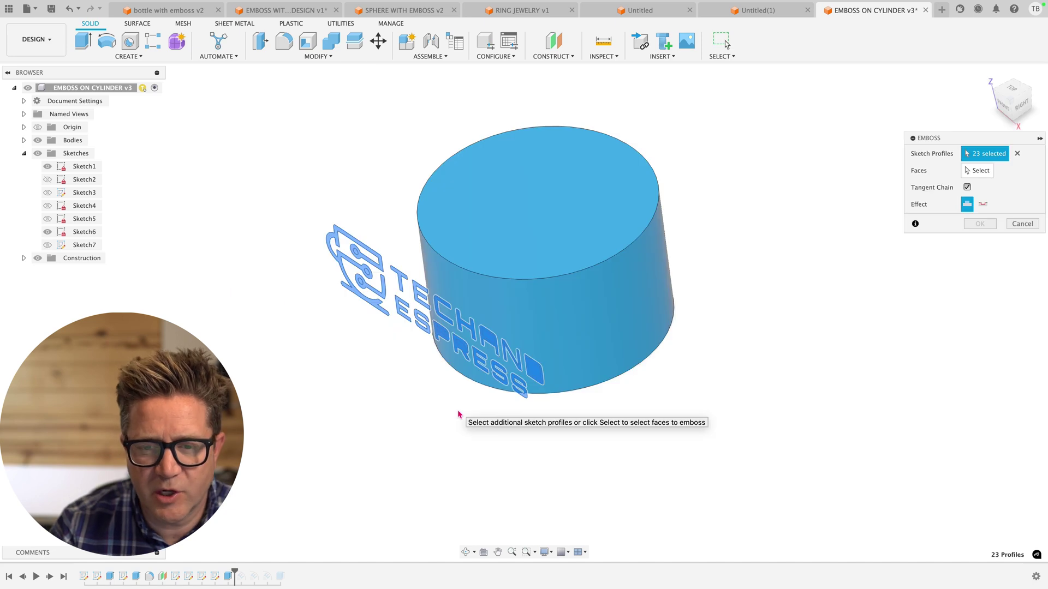
Emboss the 23 logo profiles onto the cylinder's curved side at 2 mm depth.
scroll(415, 350, up, 3)
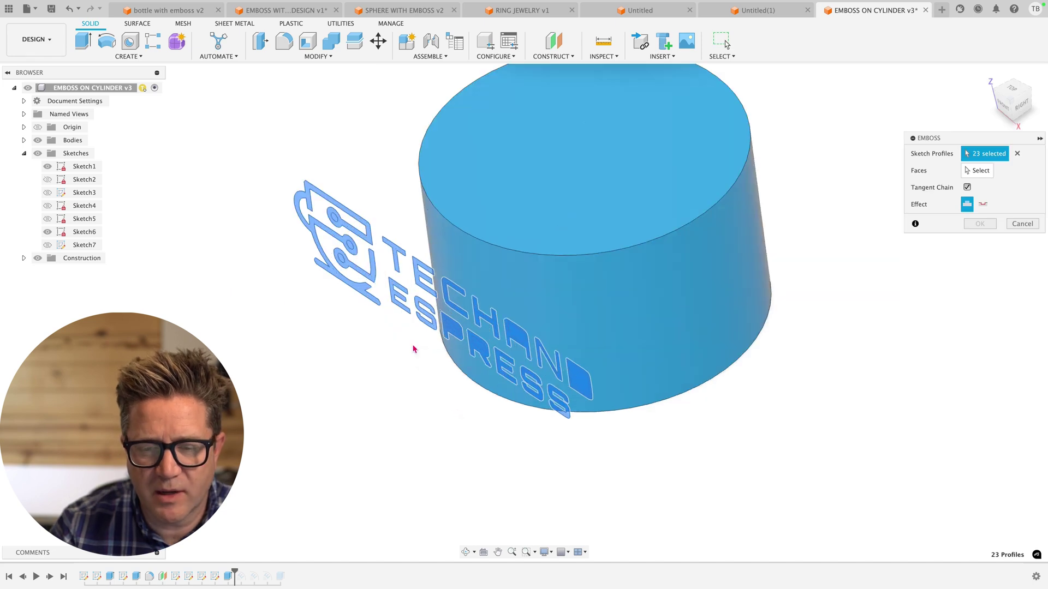
click(977, 170)
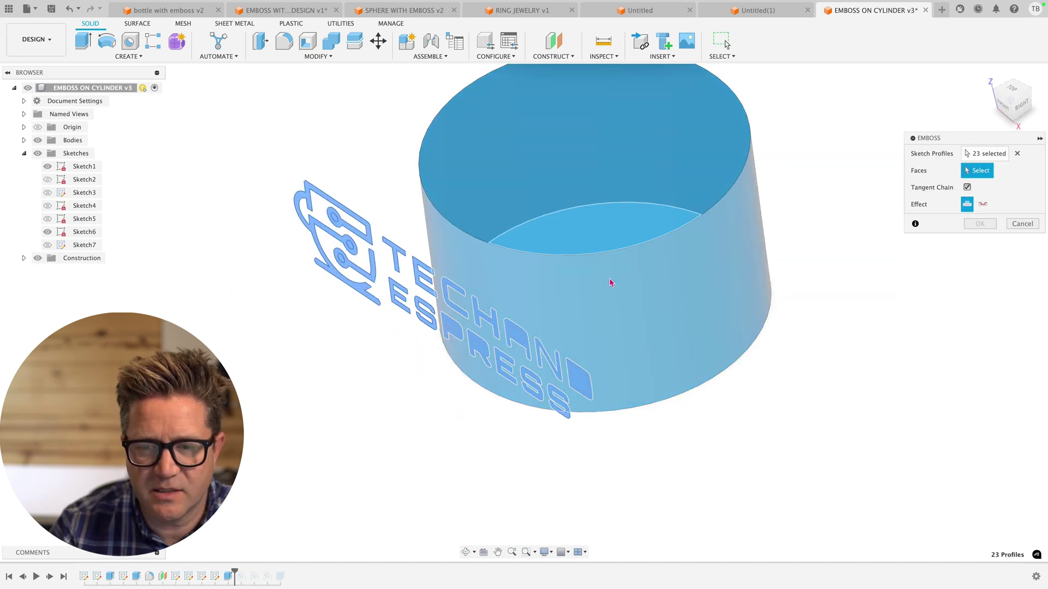
click(612, 304)
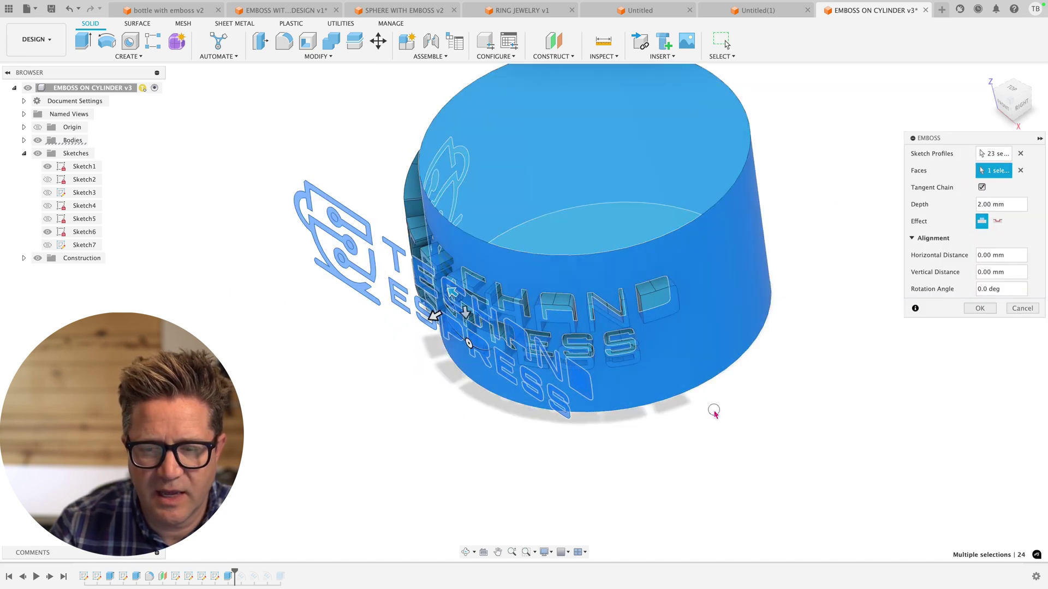
shift+middle_drag(713, 411, 728, 400)
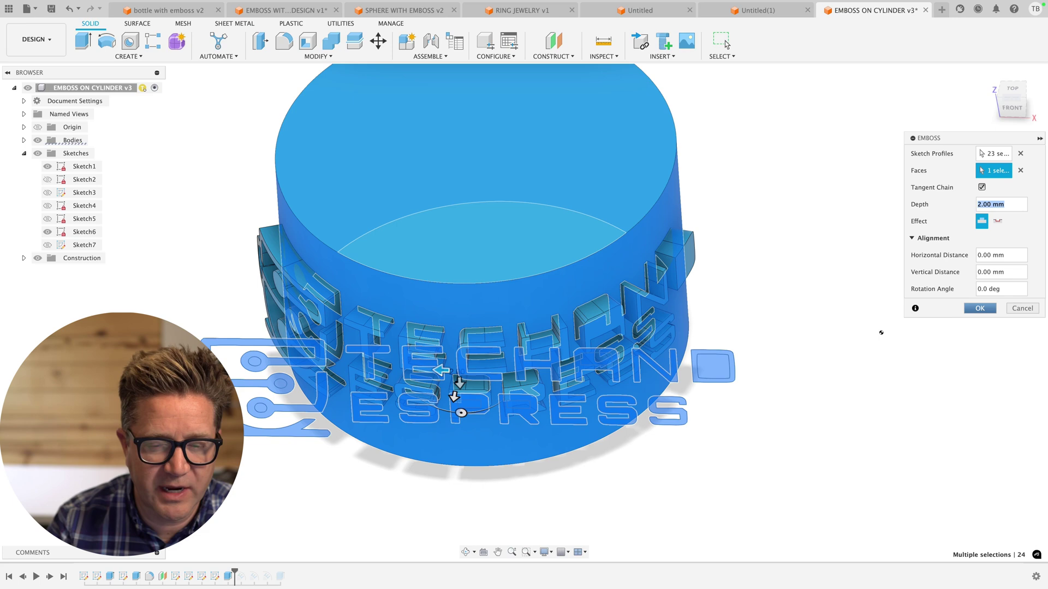
key(Return)
shift+middle_drag(803, 268, 766, 317)
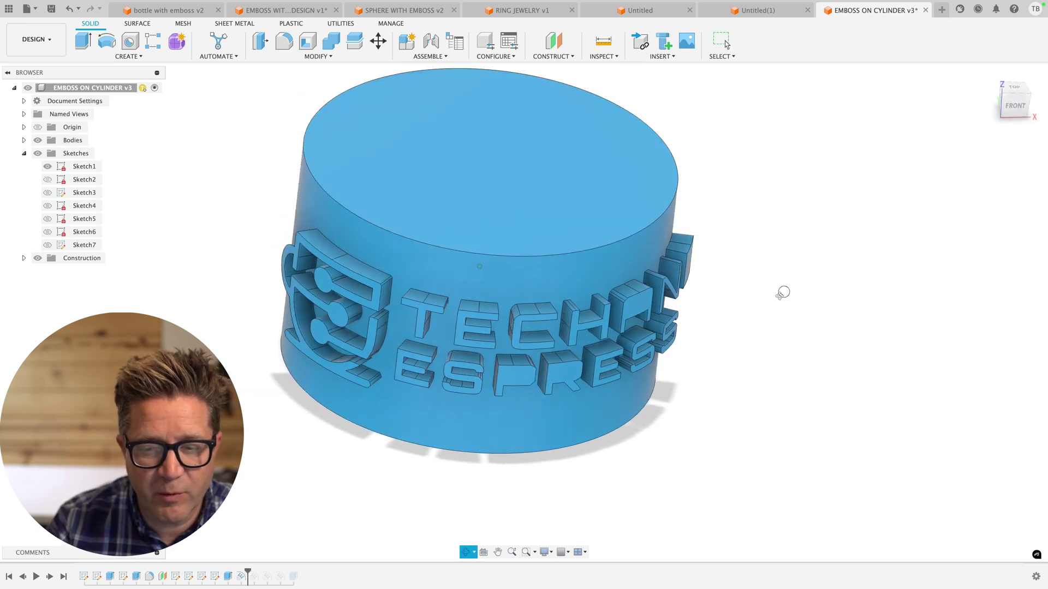
Offset the cylinder's outer face into a new surface body forming a thin sleeve.
scroll(646, 415, up, 3)
shift+middle_drag(748, 410, 729, 435)
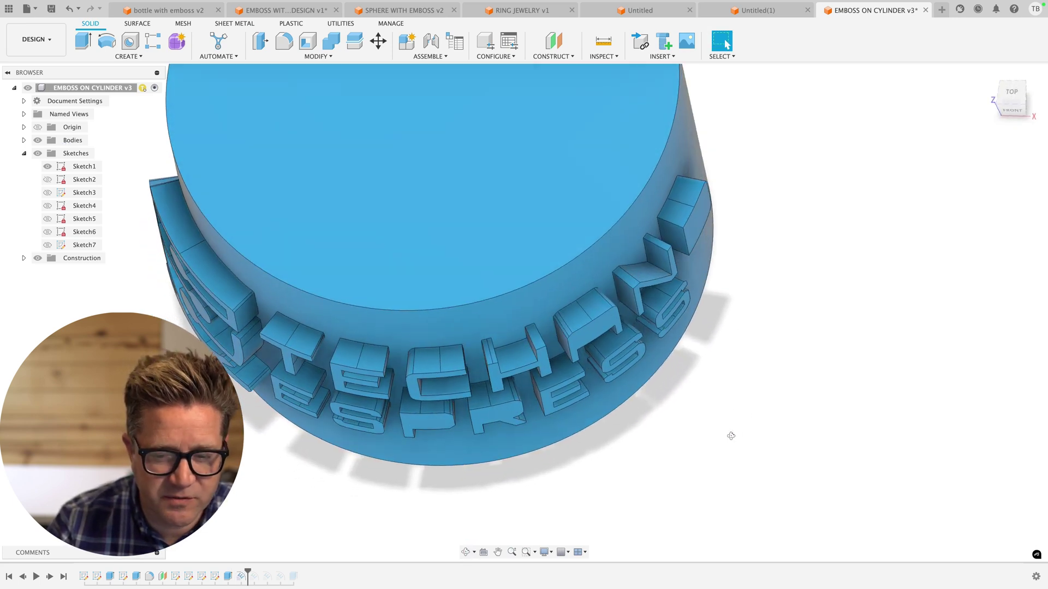
key(s)
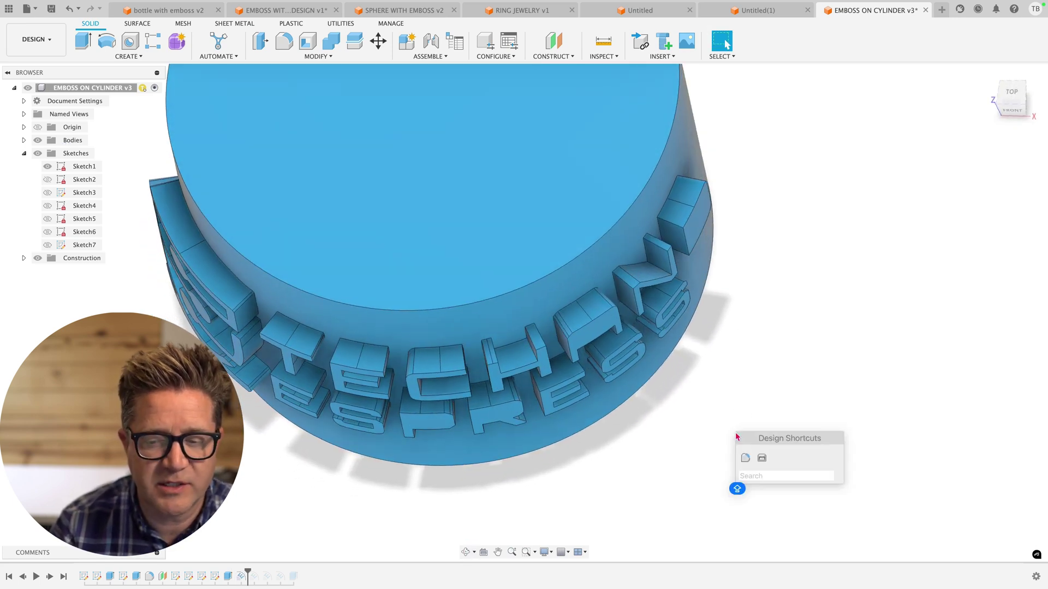
click(569, 283)
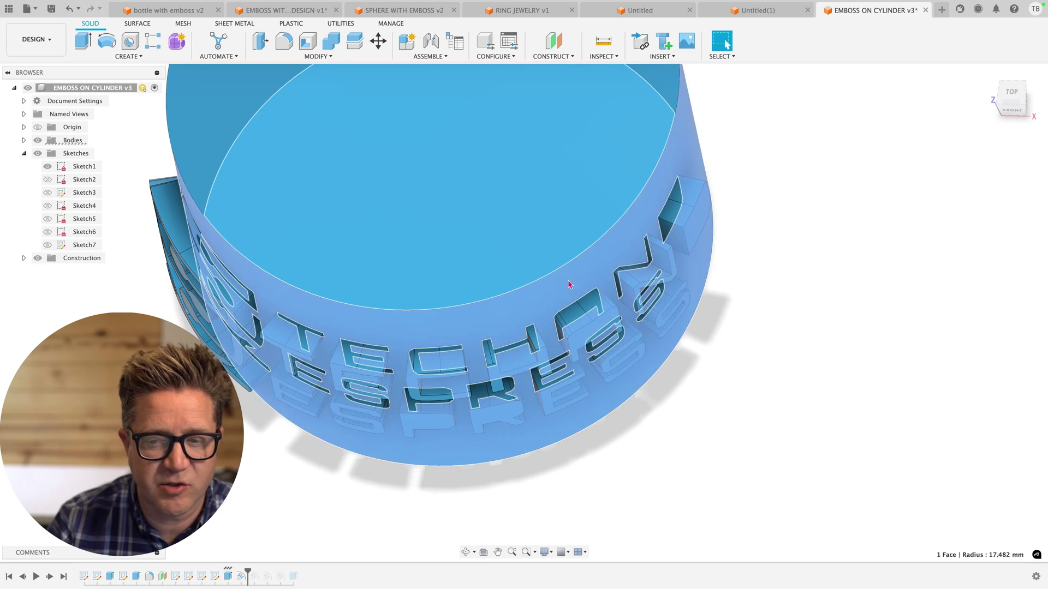
click(827, 310)
text(sOFF)
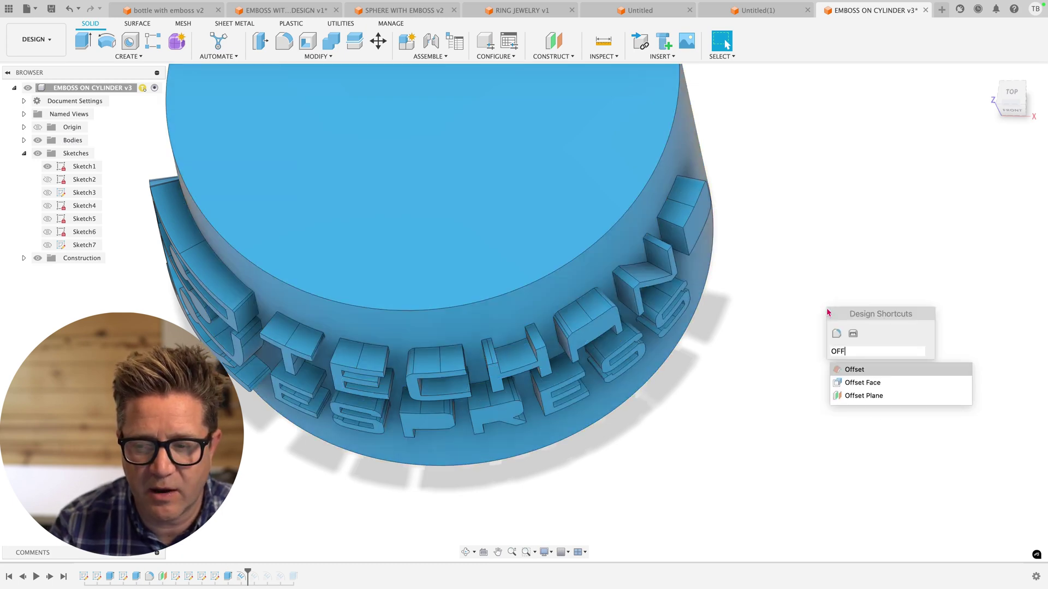
key(Return)
click(611, 262)
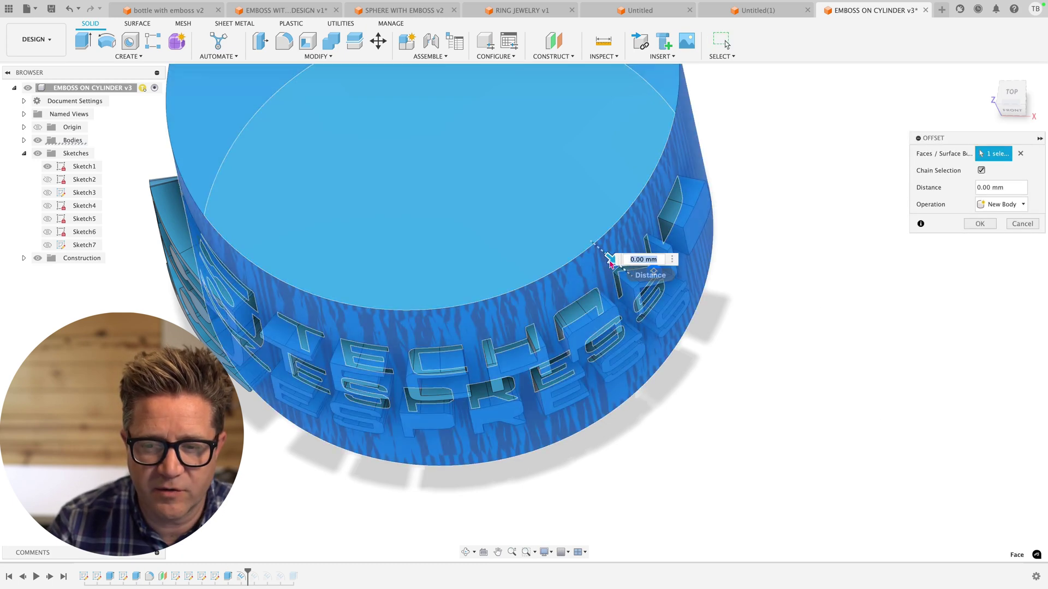
drag(612, 262, 632, 276)
key(Return)
shift+middle_drag(817, 374, 746, 376)
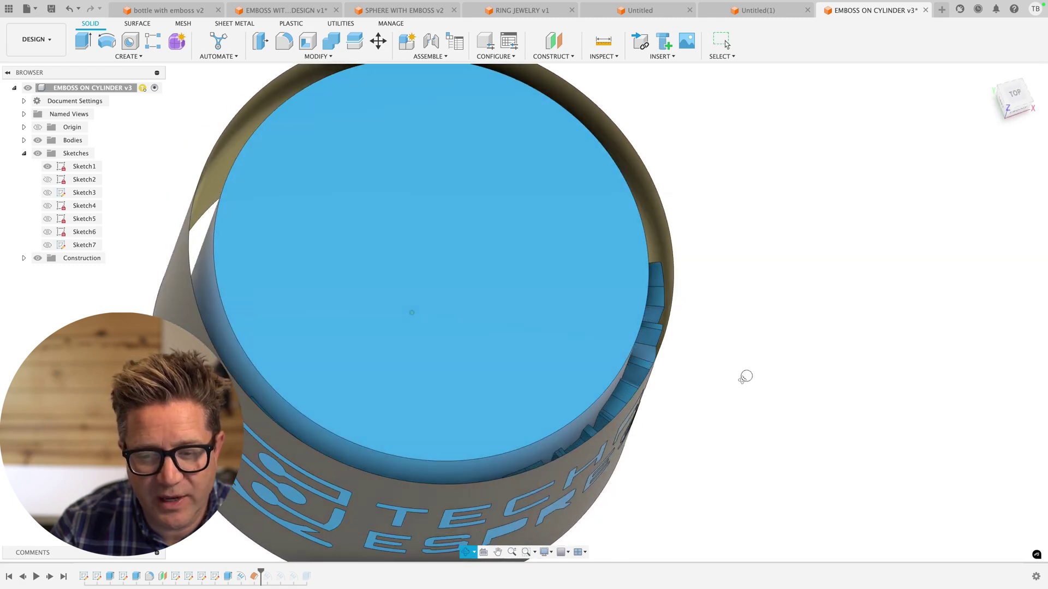
View the model straight down from the TOP of the ViewCube.
click(1014, 94)
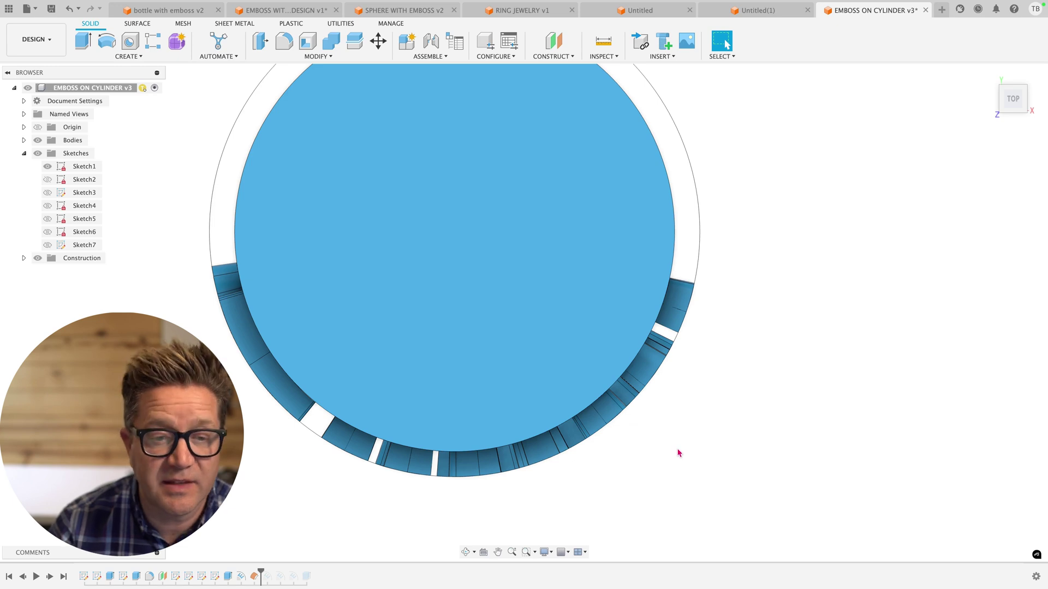
Change the logo emboss Effect to Deboss at -2.00 mm, then select the A and H cut faces.
right_click(241, 576)
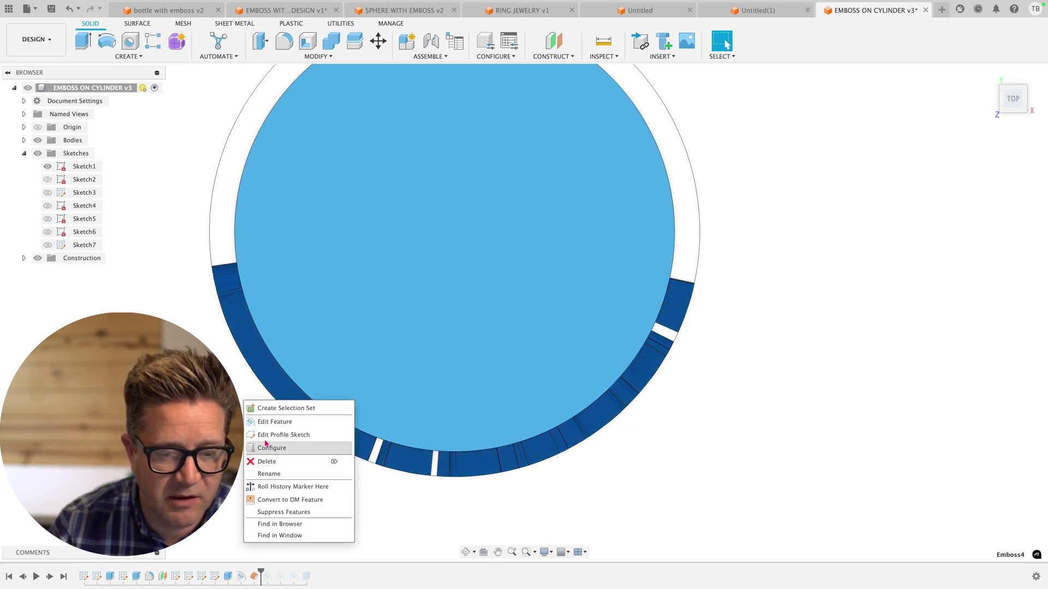
click(271, 423)
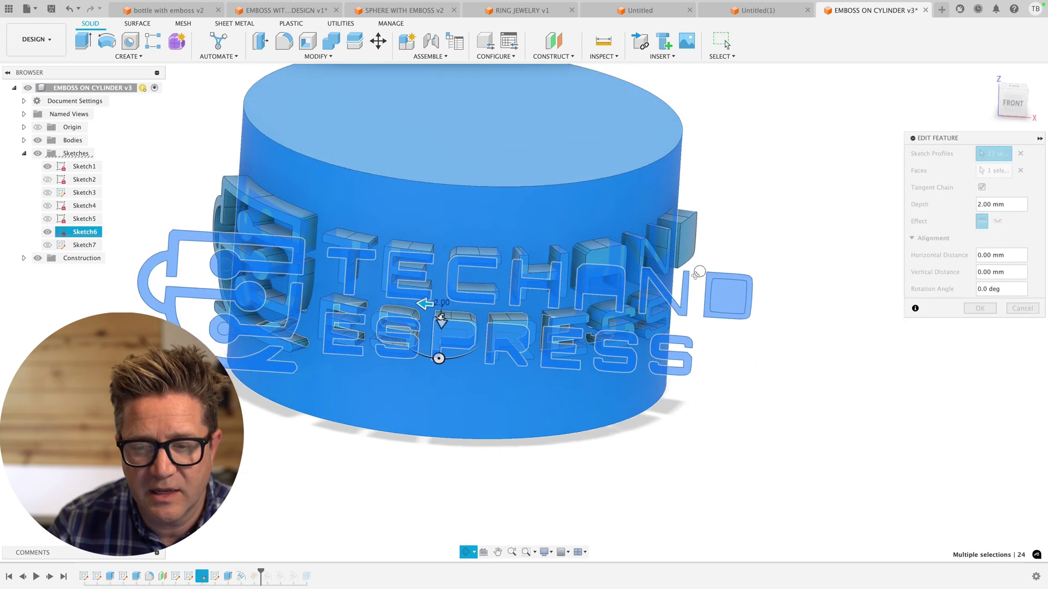
click(997, 221)
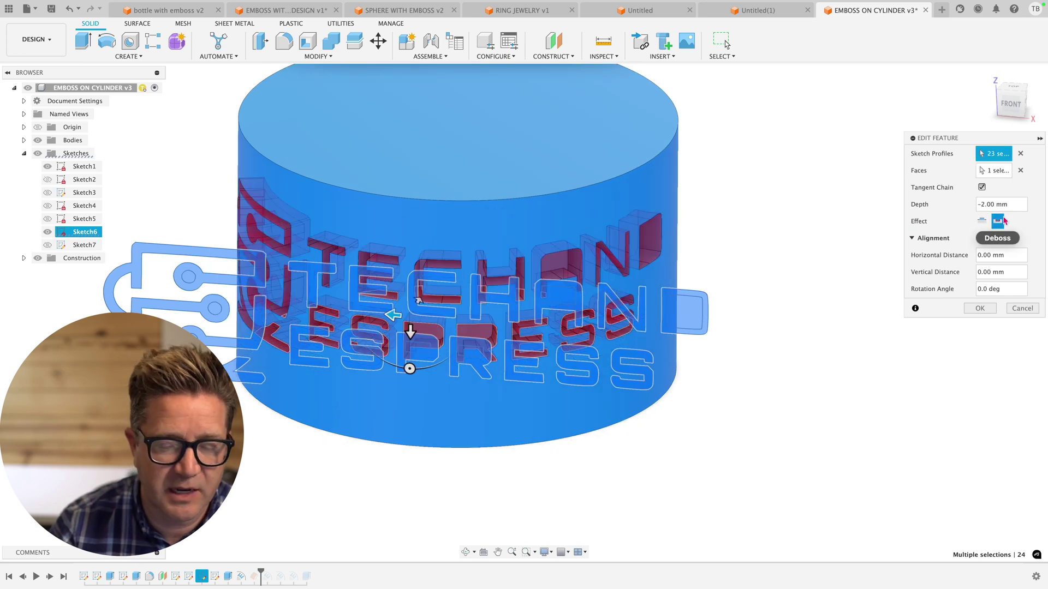
click(978, 308)
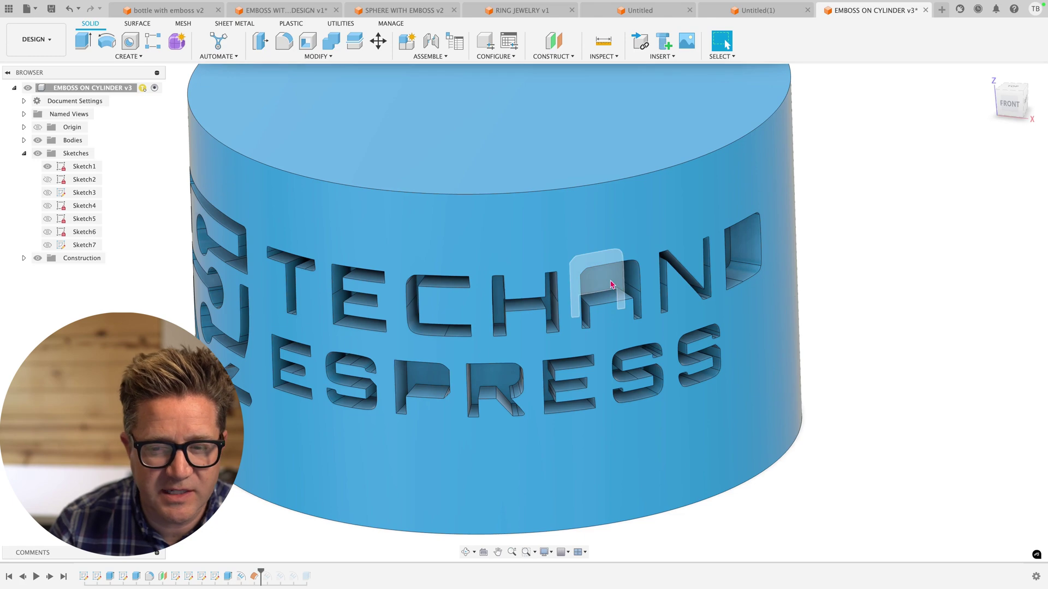
click(597, 281)
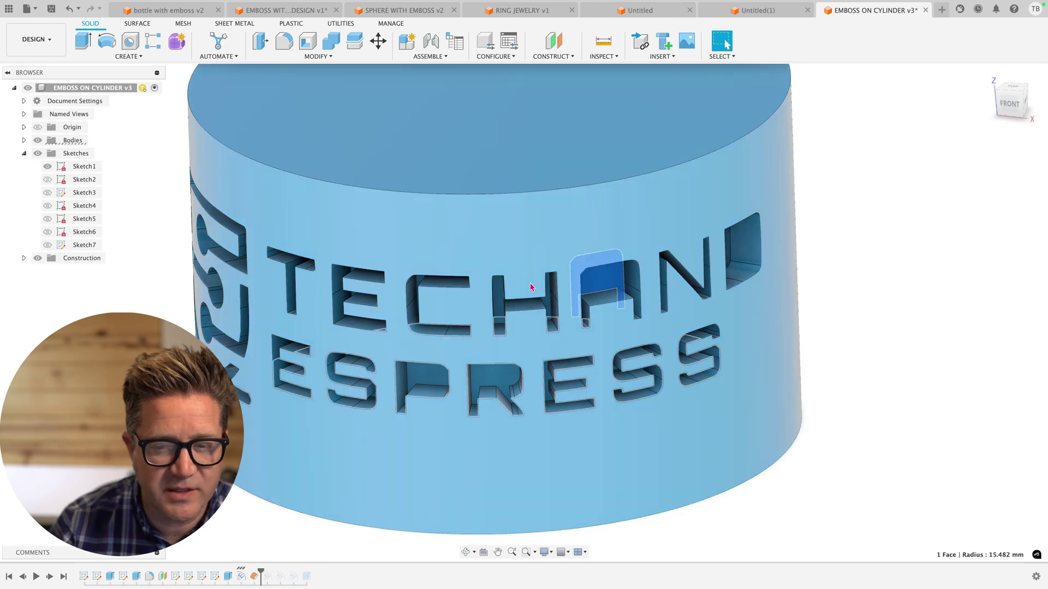
click(500, 297)
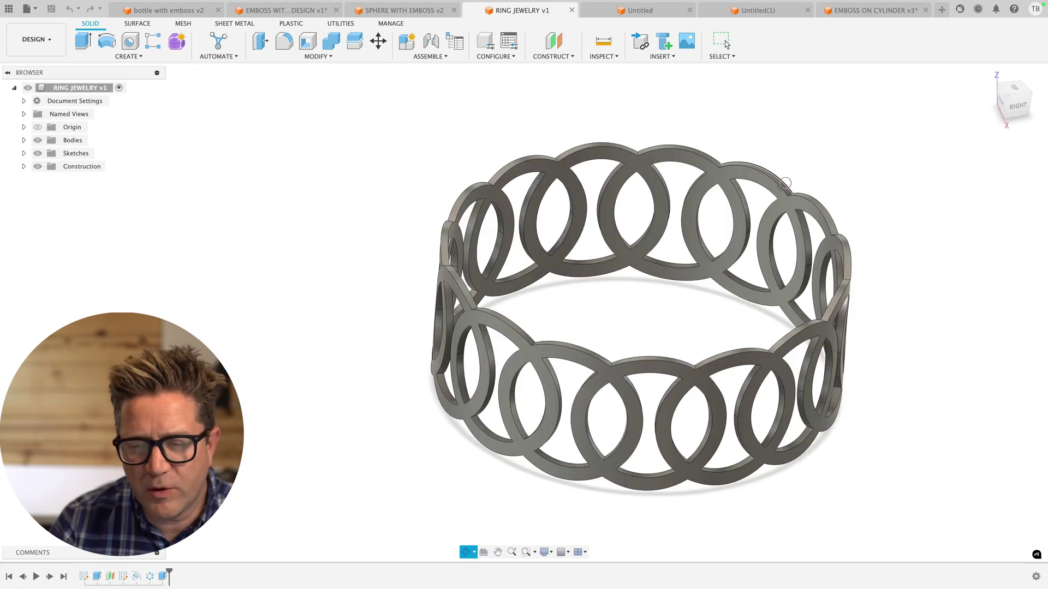
Inspect the ring band, then sketch a 100.7 mm circle and extrude it 43.797 mm into a cylinder.
shift+middle_drag(567, 175, 628, 221)
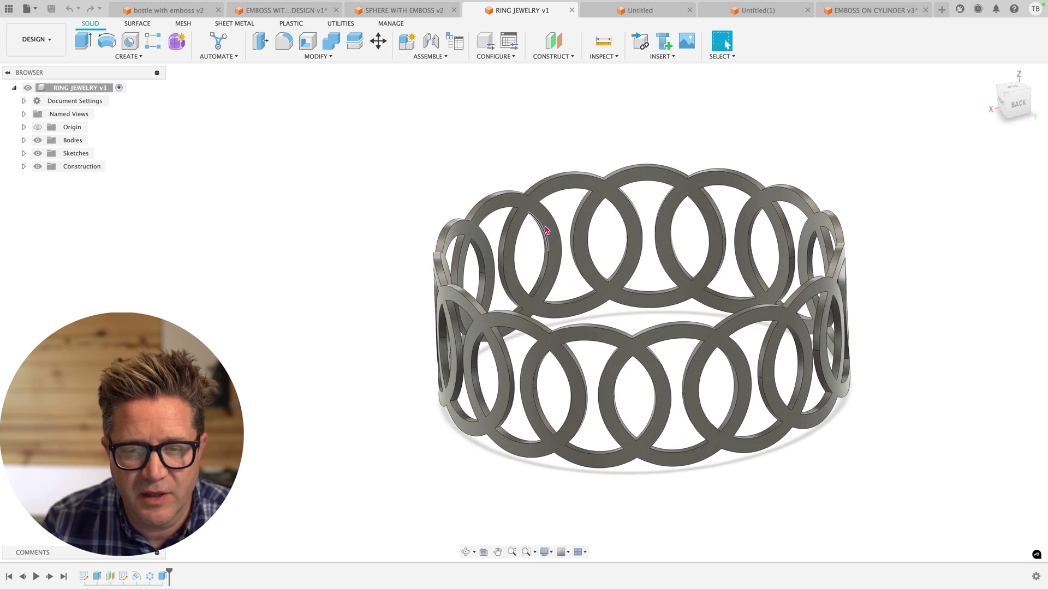
shift+middle_drag(543, 227, 493, 300)
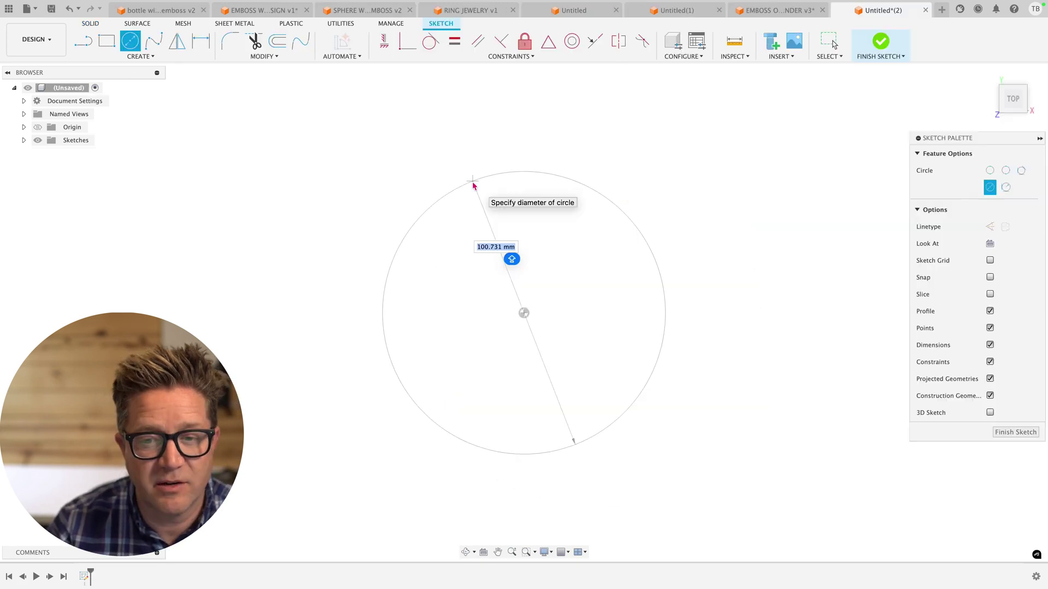
click(472, 182)
key(e)
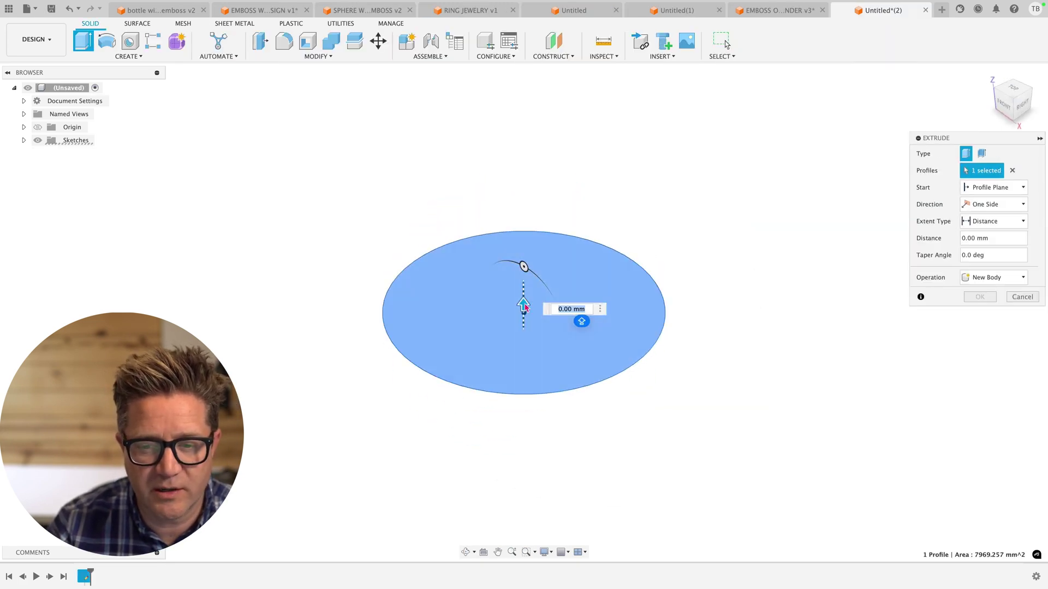
drag(525, 301, 530, 202)
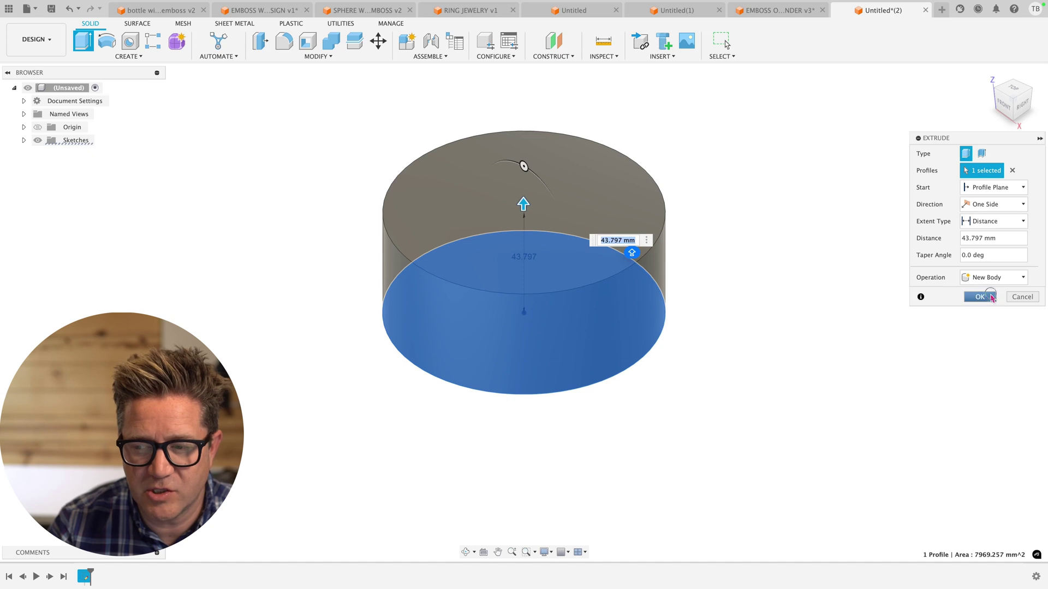
click(981, 296)
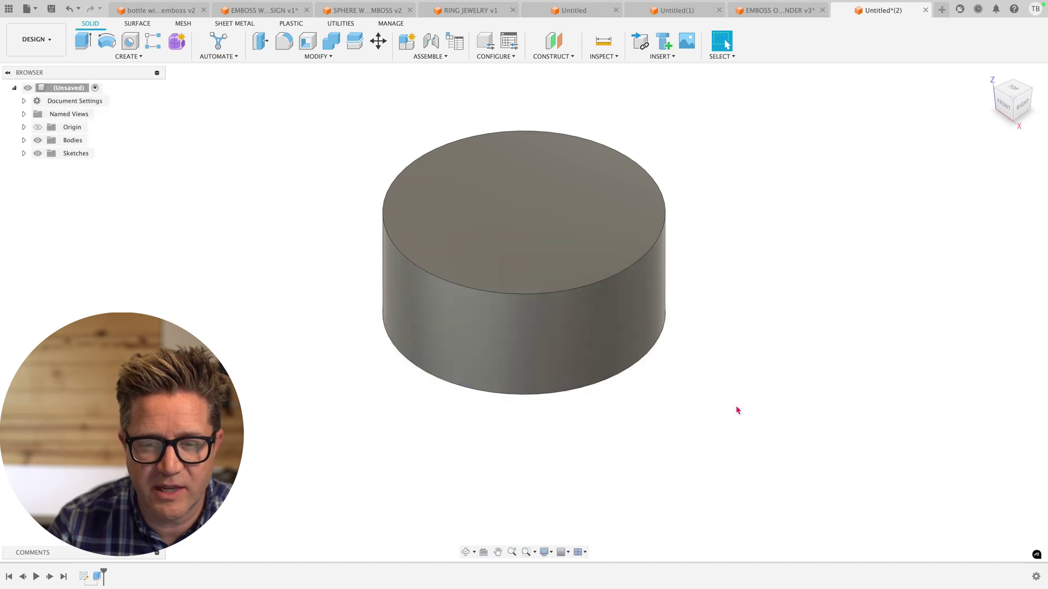
Create an offset construction plane from XZ at -75.284 mm.
click(552, 55)
click(550, 69)
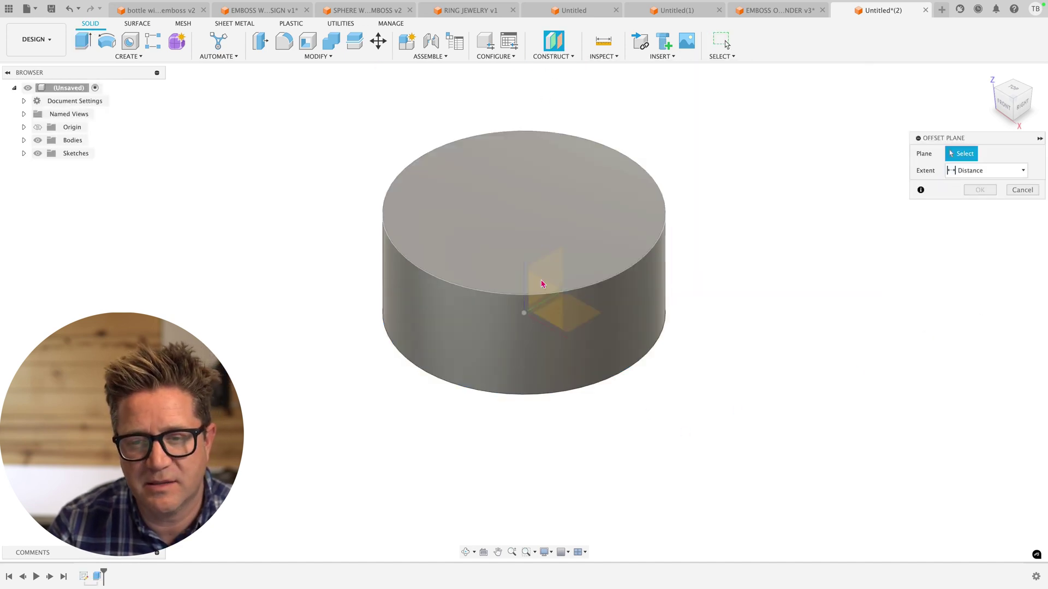
click(547, 303)
drag(555, 294, 392, 387)
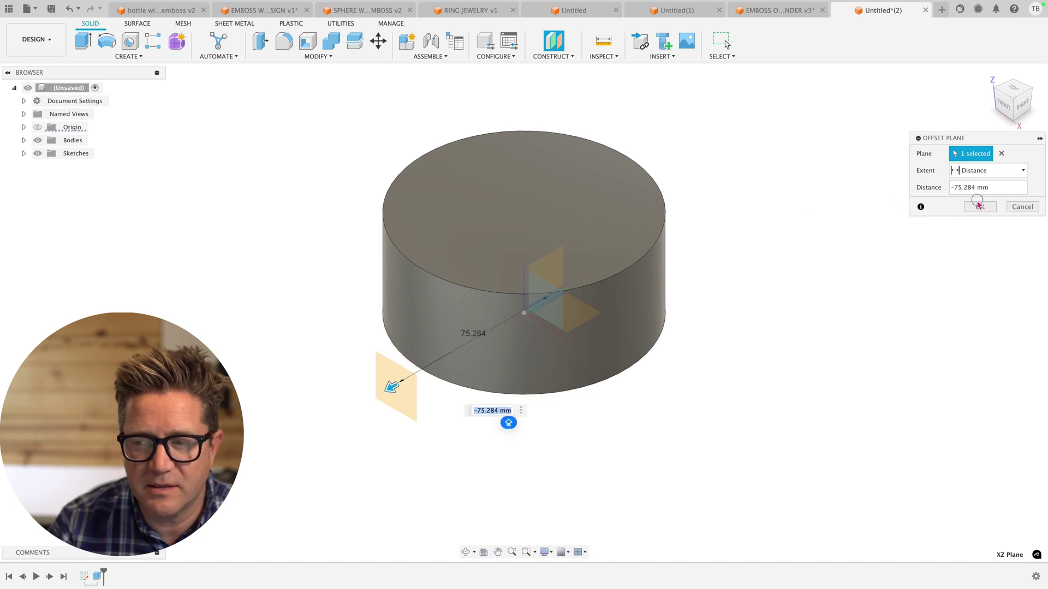
click(978, 206)
Sketch two concentric center-diameter circles on the new offset plane.
click(391, 393)
click(127, 56)
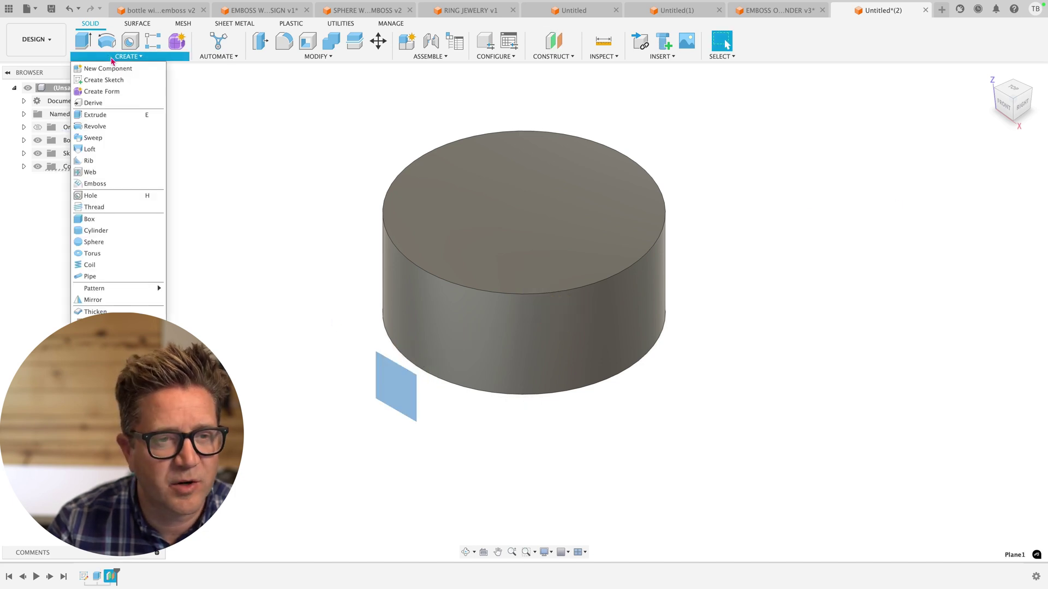
click(106, 80)
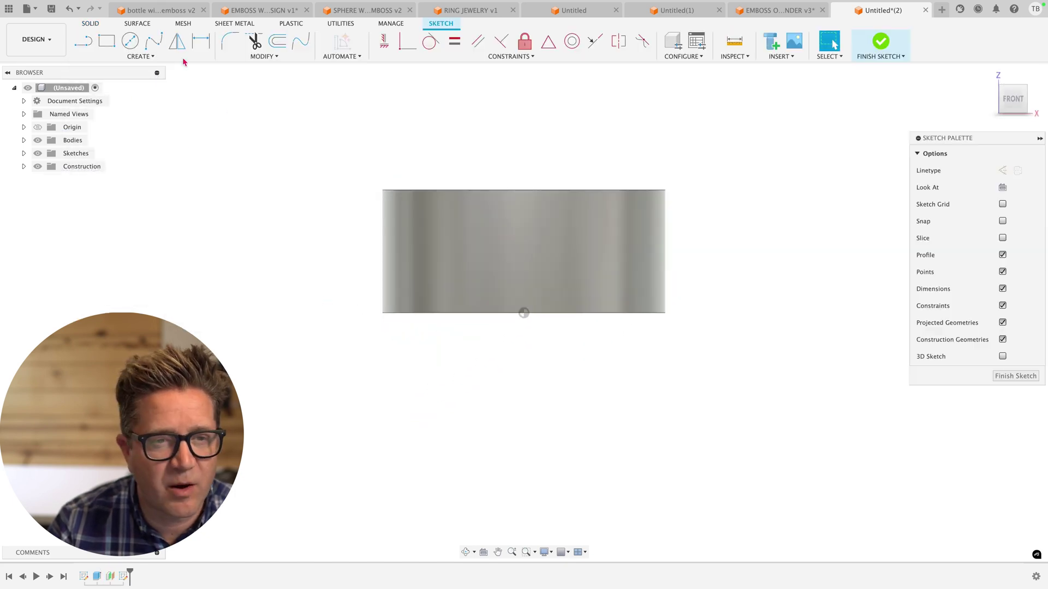
click(130, 41)
scroll(519, 247, up, 2)
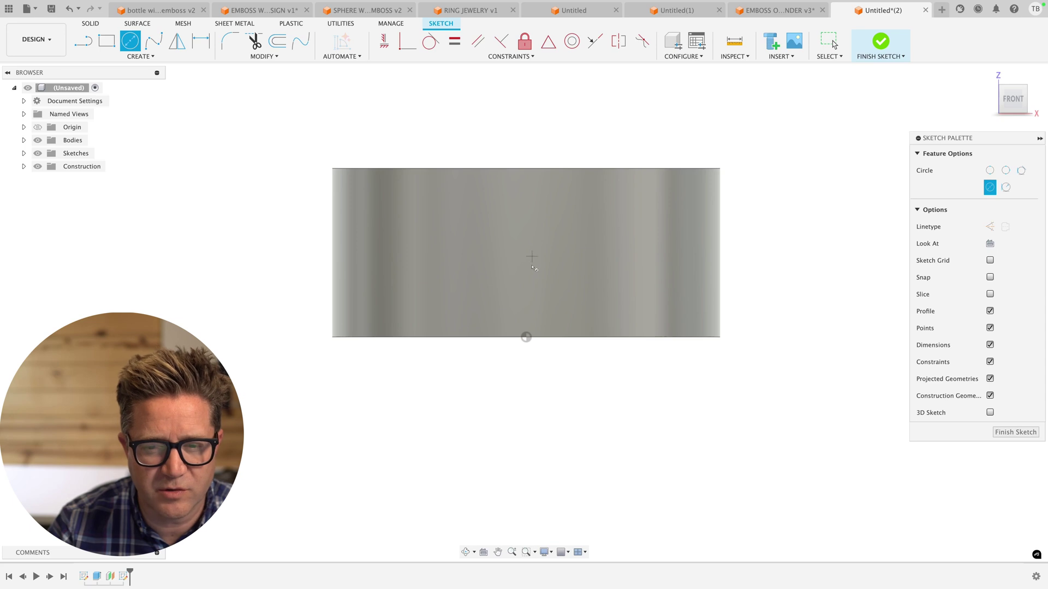
click(534, 254)
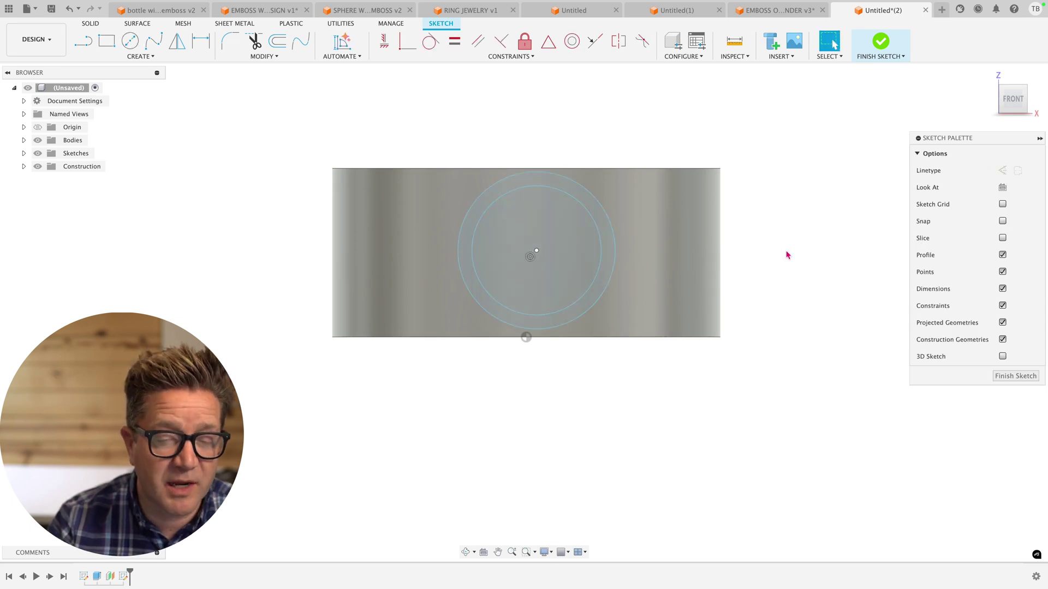
Emboss the ring-shaped profile 2 mm onto the cylinder's curved side.
key(s)
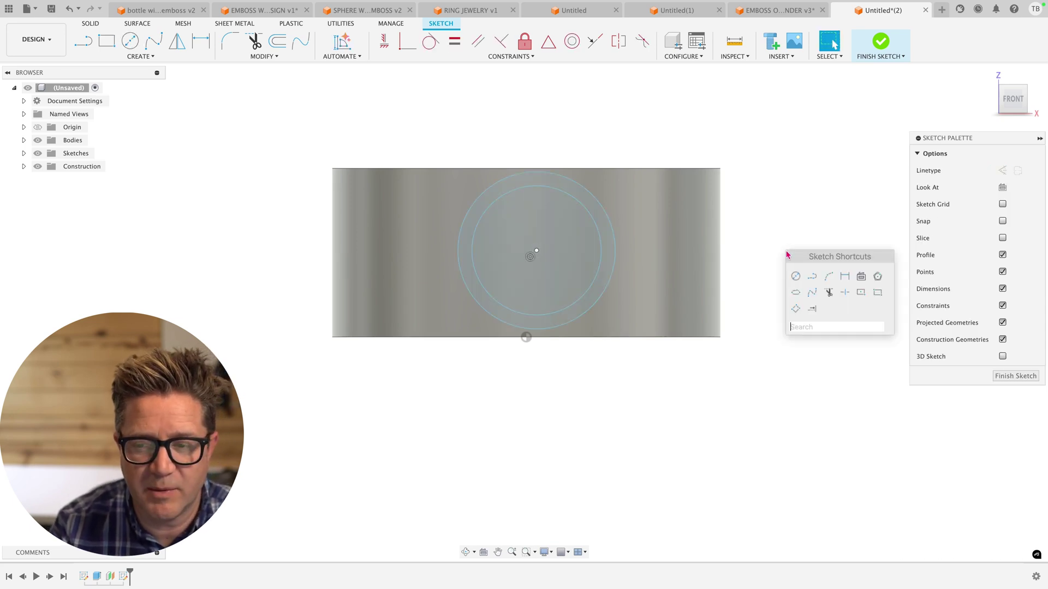
key(Escape)
click(979, 170)
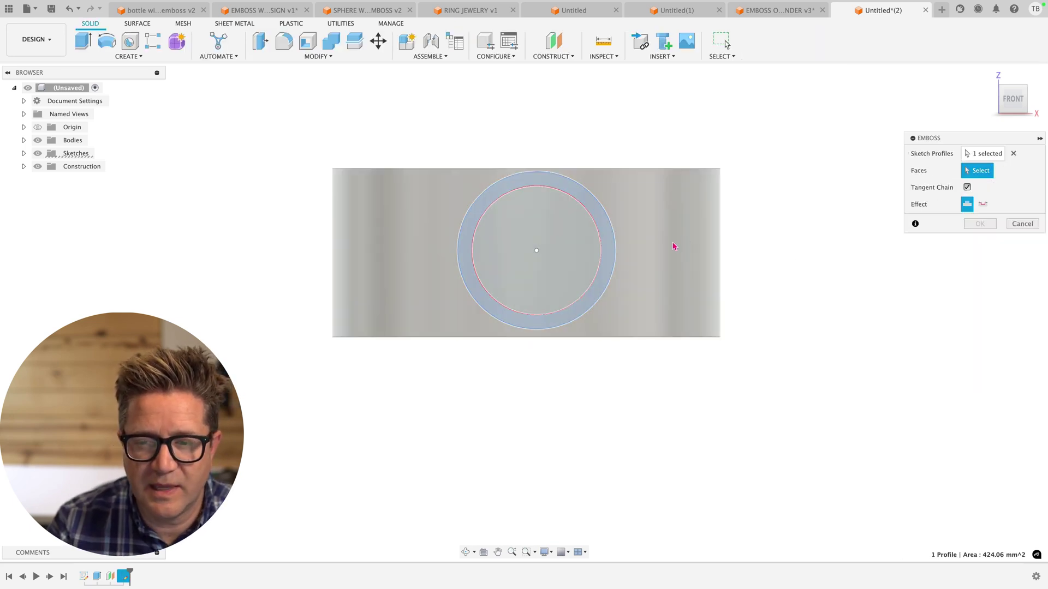
click(673, 245)
shift+middle_drag(765, 175, 753, 180)
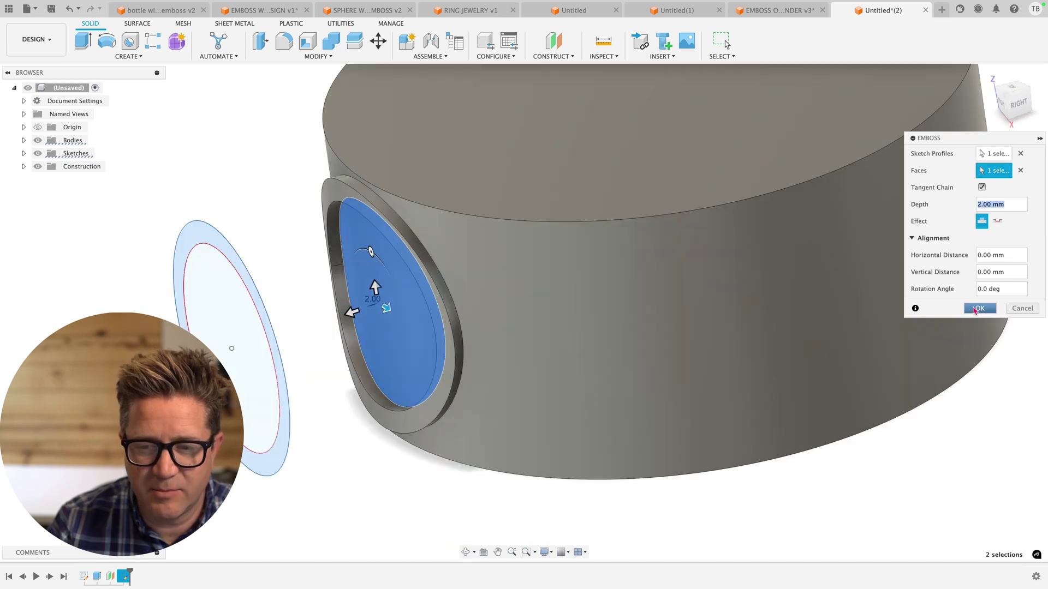
click(974, 310)
scroll(603, 318, down, 4)
Start a Circular Pattern of the Emboss1 feature around the cylinder's axis.
text(scirc)
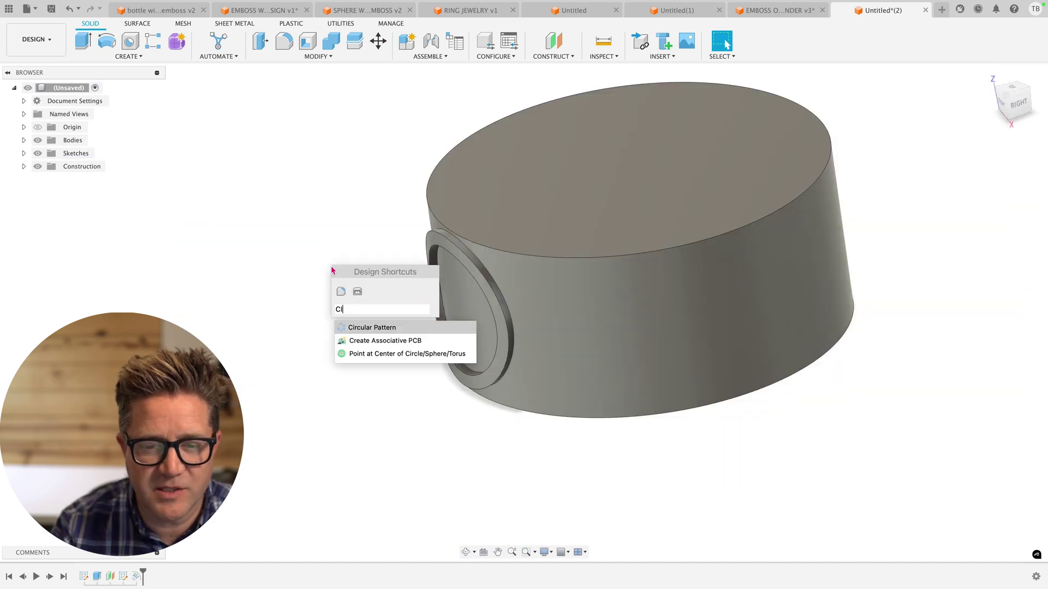
key(Return)
click(992, 172)
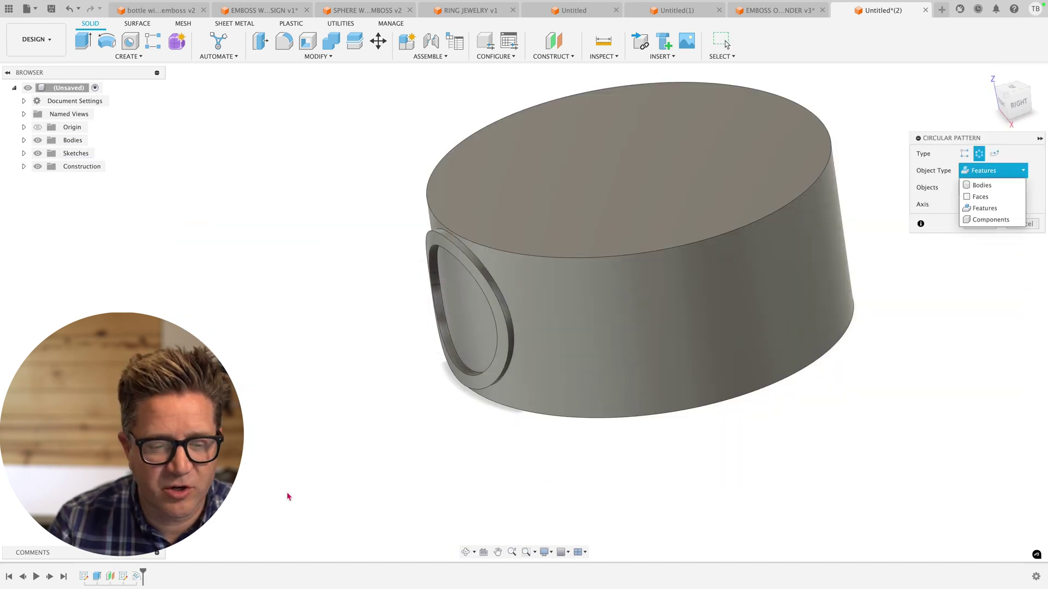
click(138, 577)
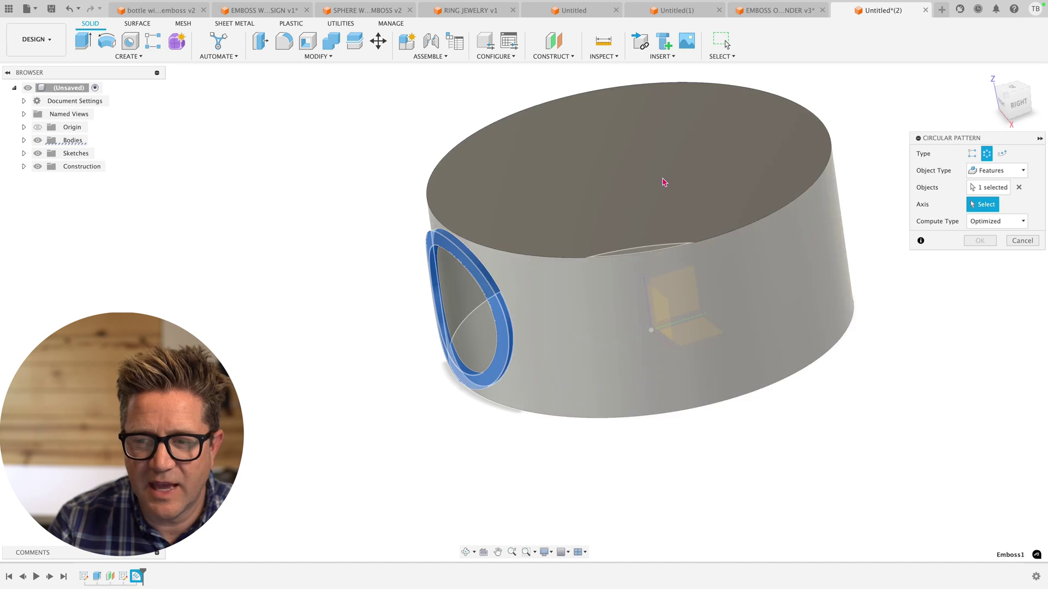
click(623, 276)
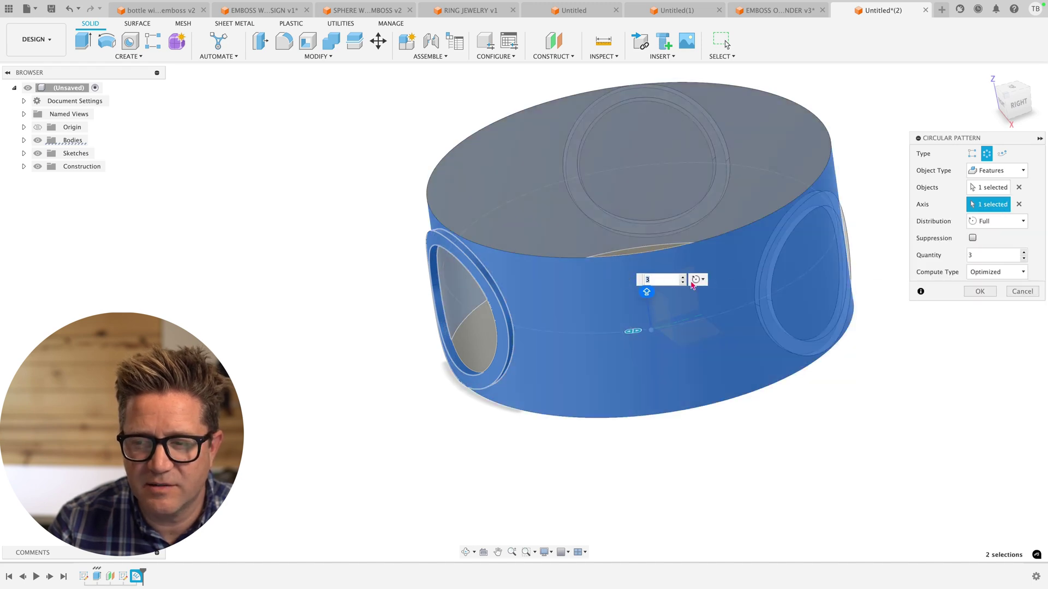
Raise the ring copy count until the rings fill the gaps, then confirm the band.
click(1023, 252)
click(1024, 253)
click(1024, 252)
click(1023, 253)
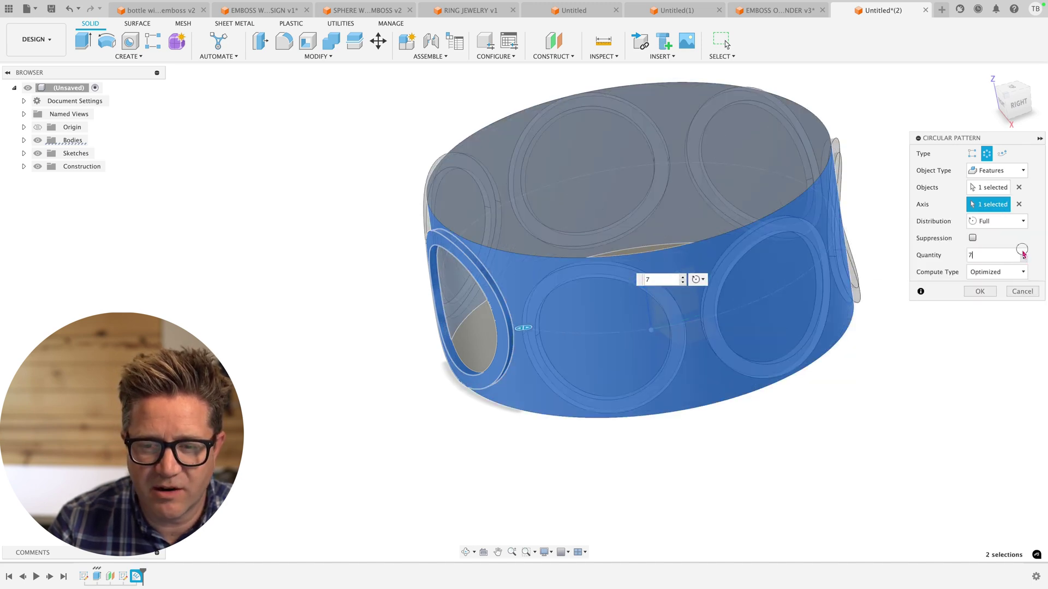
click(1023, 253)
click(1024, 252)
click(1024, 253)
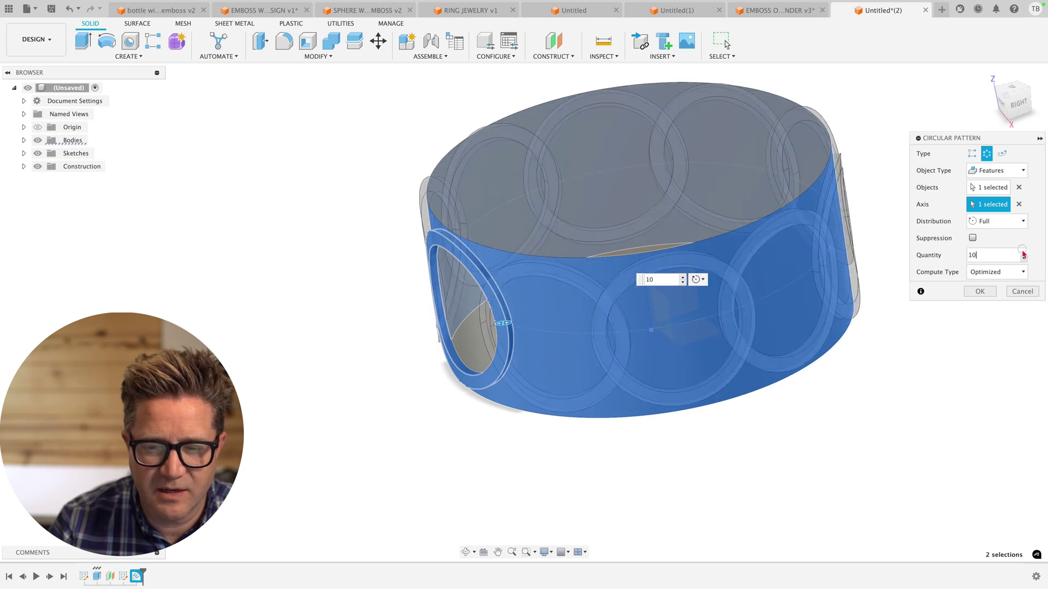
click(1023, 253)
click(1023, 253)
click(980, 292)
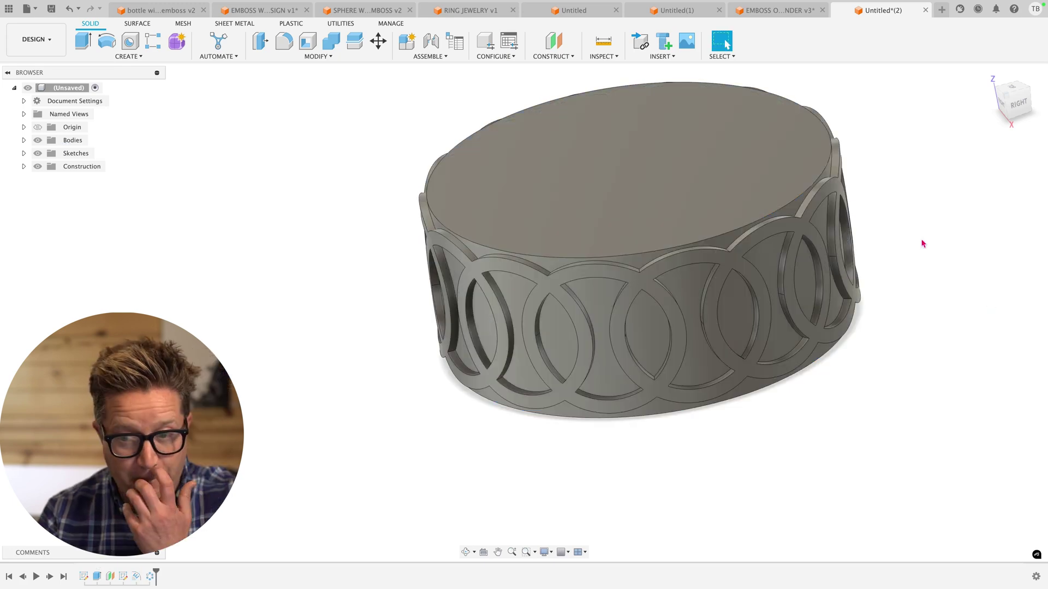
mouse_move(922, 241)
shift+middle_down()
mouse_move(895, 248)
mouse_move(906, 257)
mouse_move(926, 243)
mouse_move(915, 259)
shift+middle_up()
Extrude-cut from the cylinder's top face down through the body, leaving the open ring band.
scroll(858, 372, up, 2)
scroll(861, 355, down, 3)
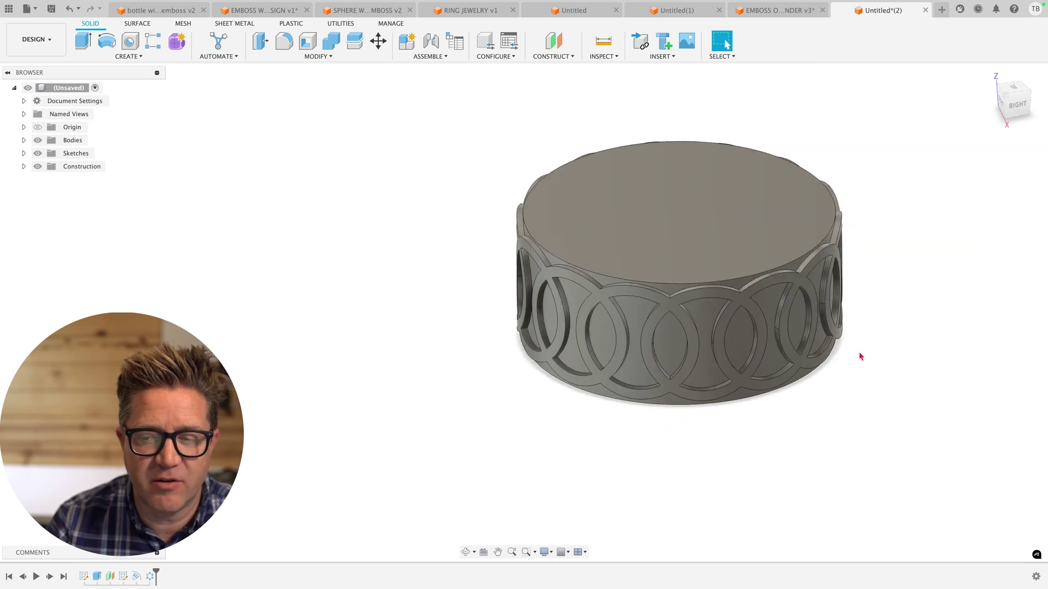
scroll(678, 181, up, 3)
click(675, 181)
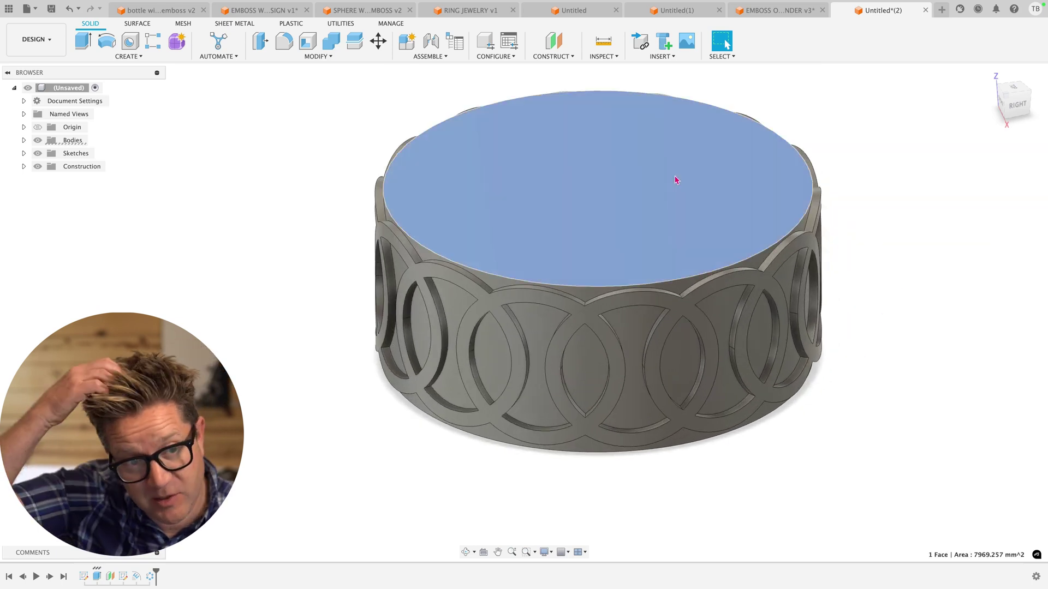
key(e)
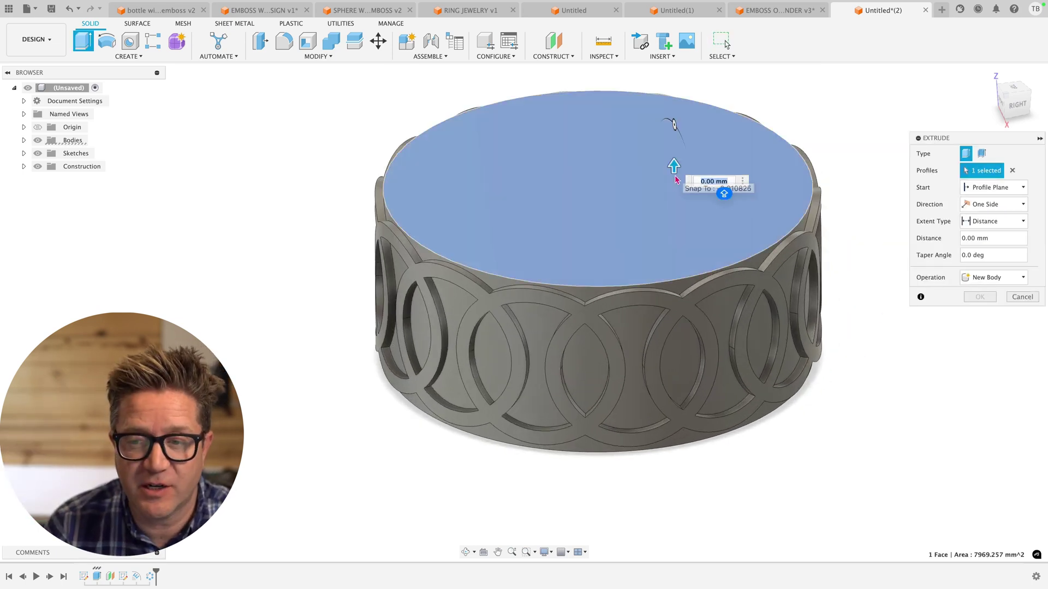
drag(677, 126, 689, 434)
click(982, 313)
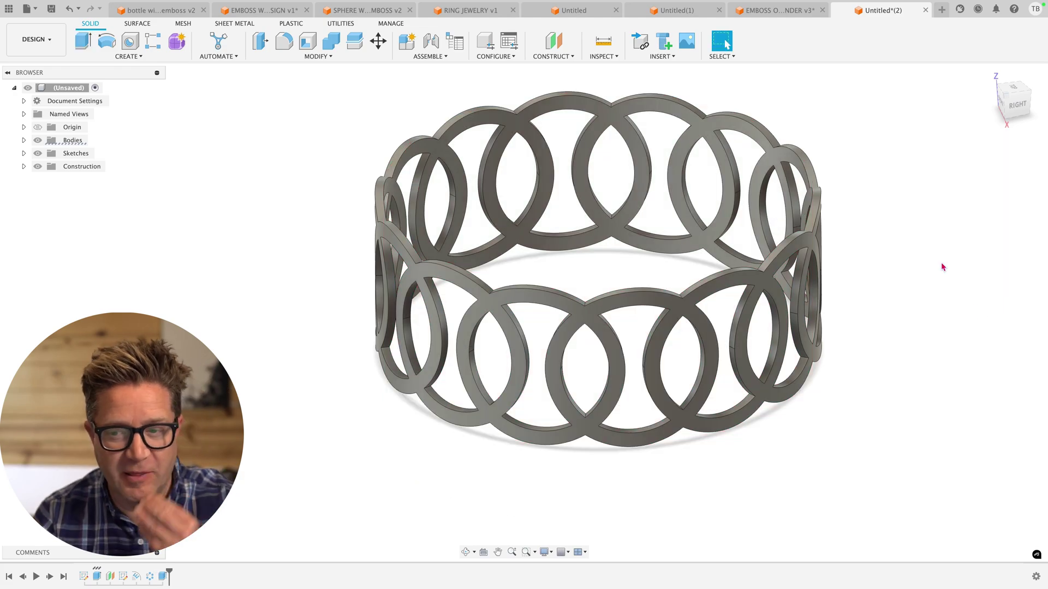
shift+middle_drag(943, 265, 959, 257)
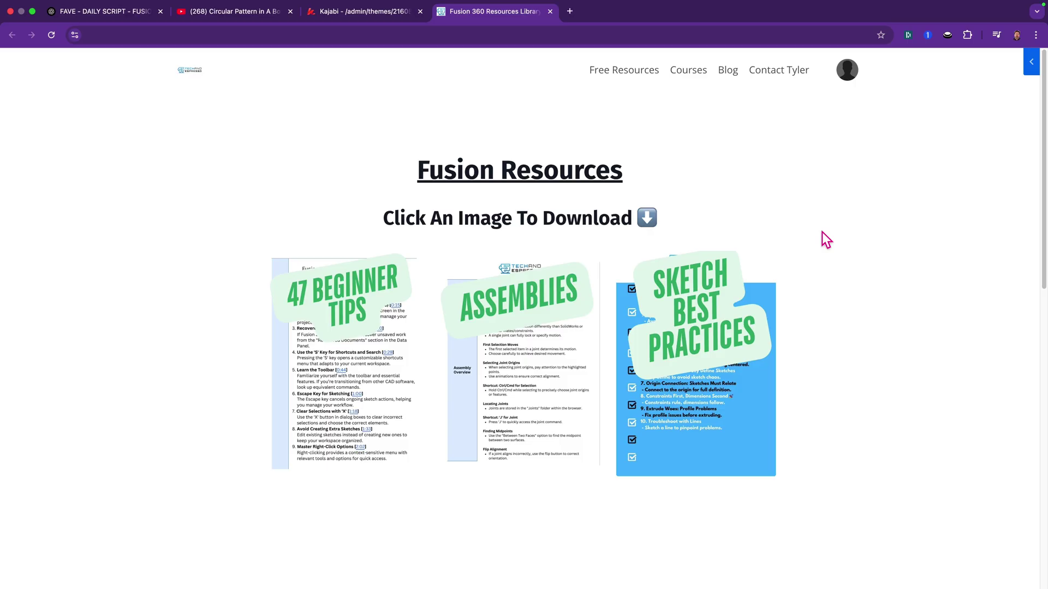
scroll(546, 328, down, 5)
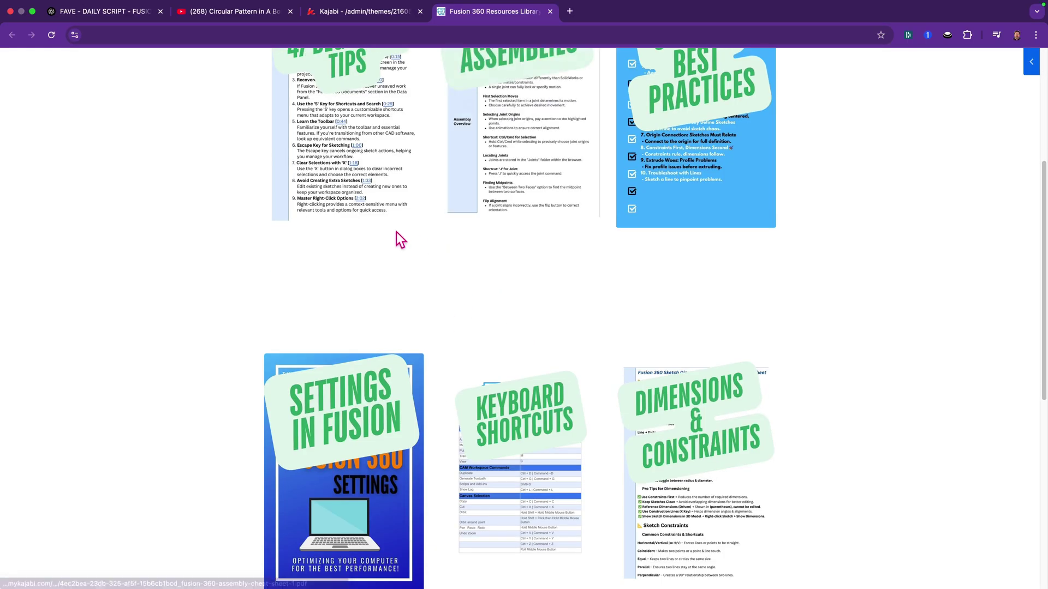
scroll(732, 276, down, 7)
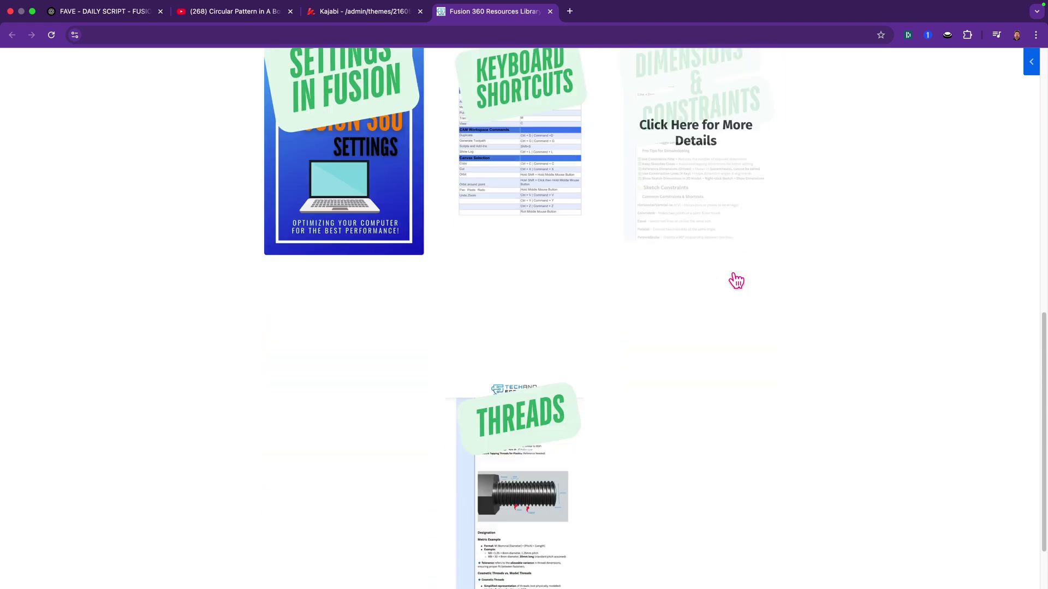
scroll(819, 314, up, 4)
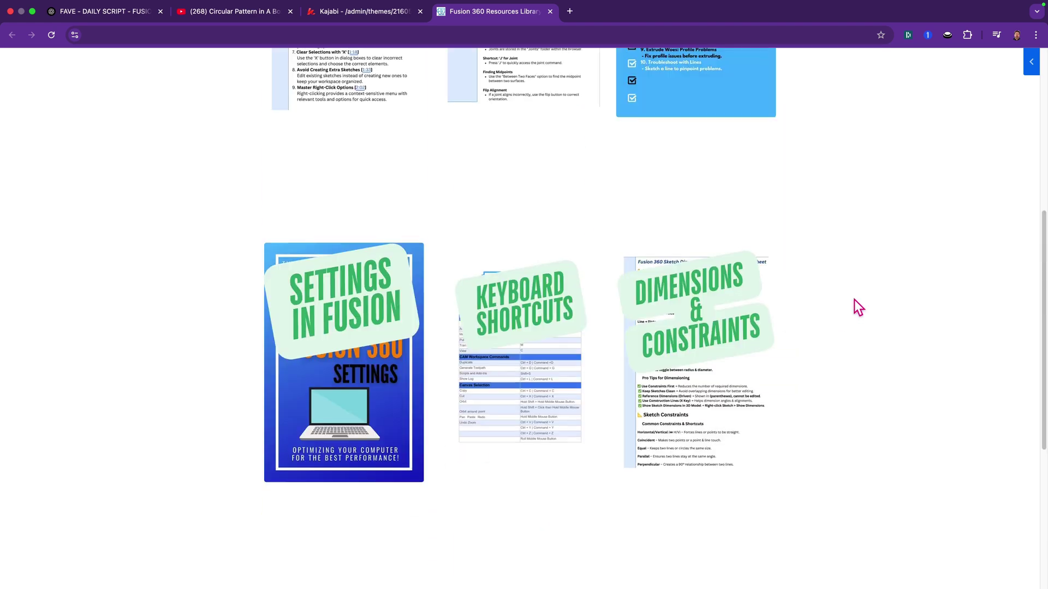
scroll(854, 300, up, 7)
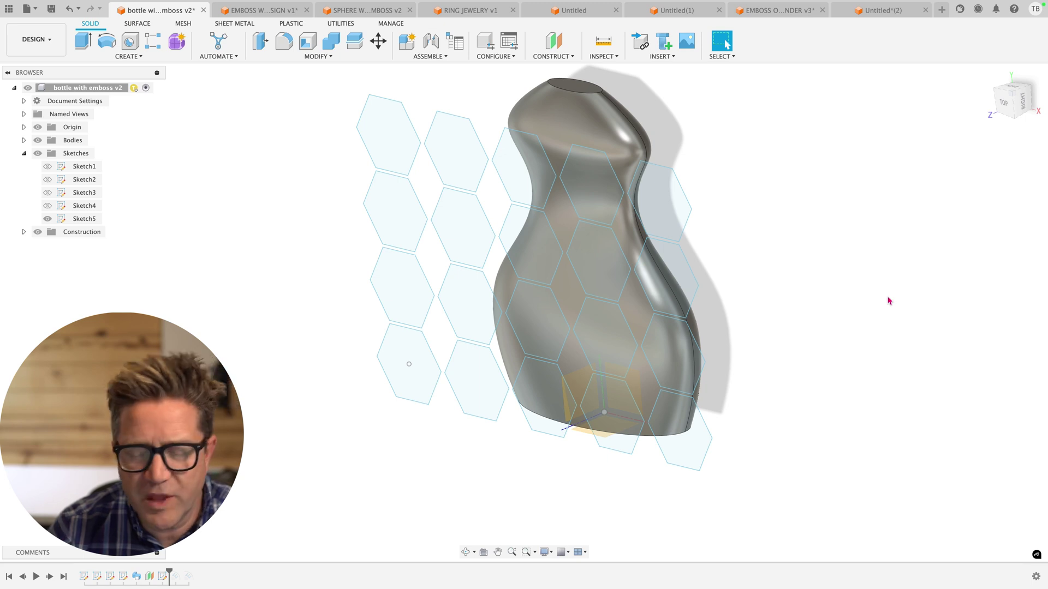
shift+middle_drag(886, 297, 888, 290)
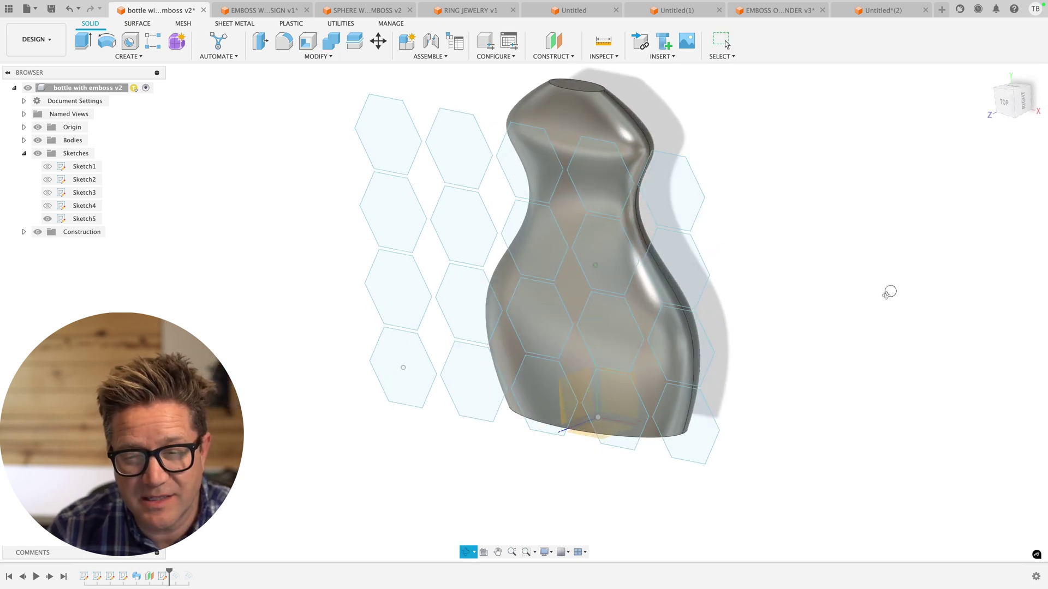
scroll(851, 404, down, 2)
scroll(855, 399, up, 4)
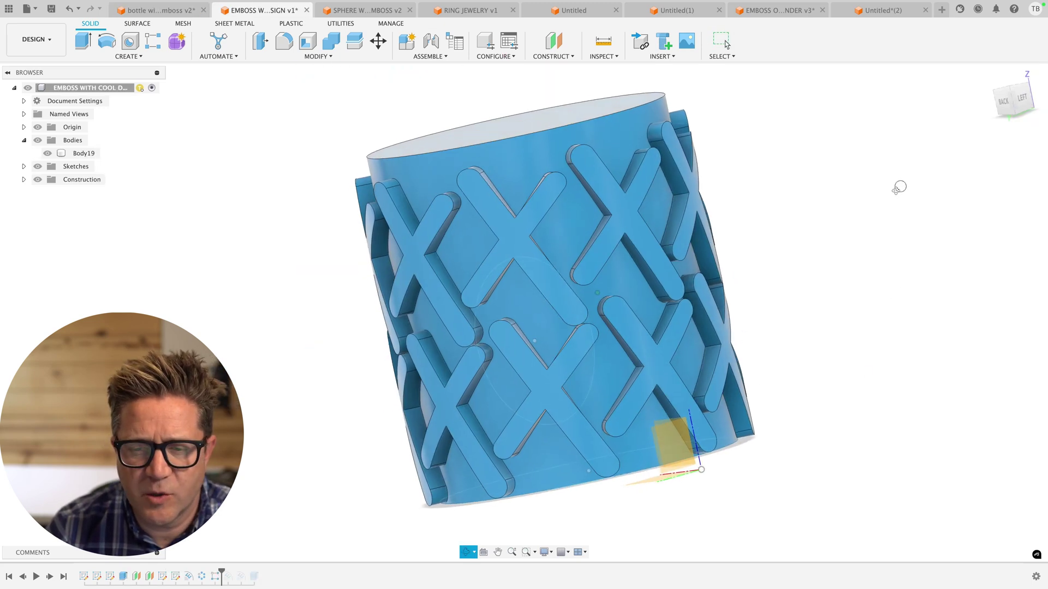
shift+middle_drag(898, 184, 908, 210)
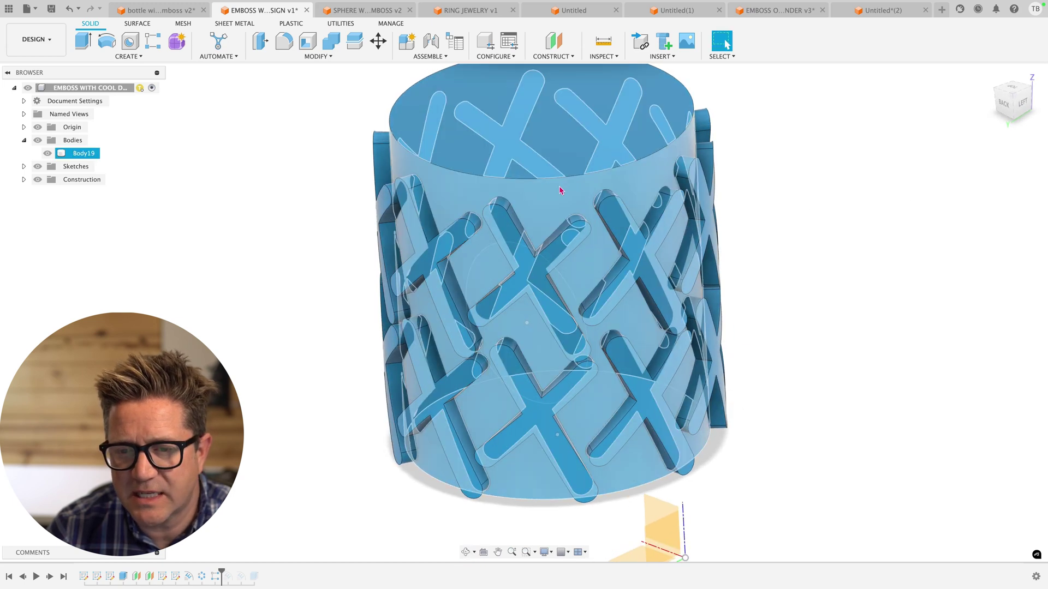
click(842, 227)
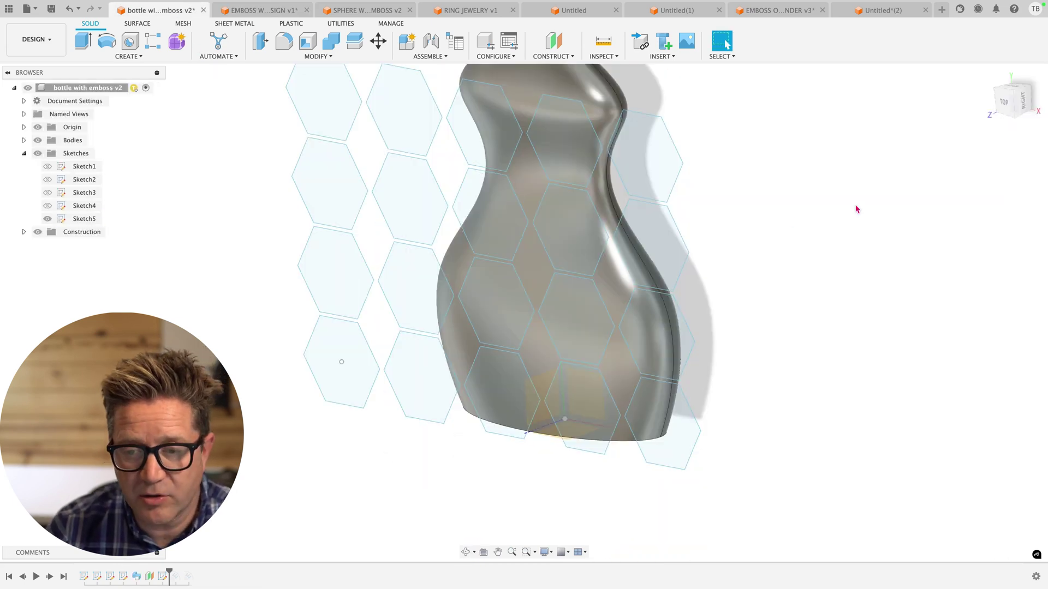
mouse_move(828, 214)
mouse_down()
mouse_move(844, 215)
mouse_move(749, 263)
mouse_up()
shift+middle_drag(750, 264, 764, 273)
scroll(762, 276, down, 3)
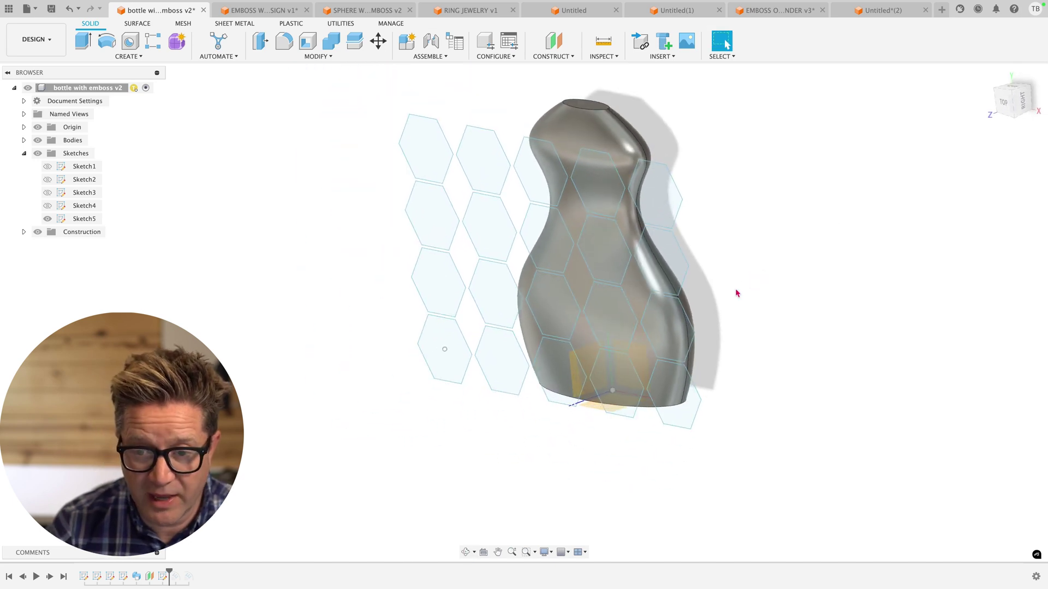
scroll(644, 307, up, 3)
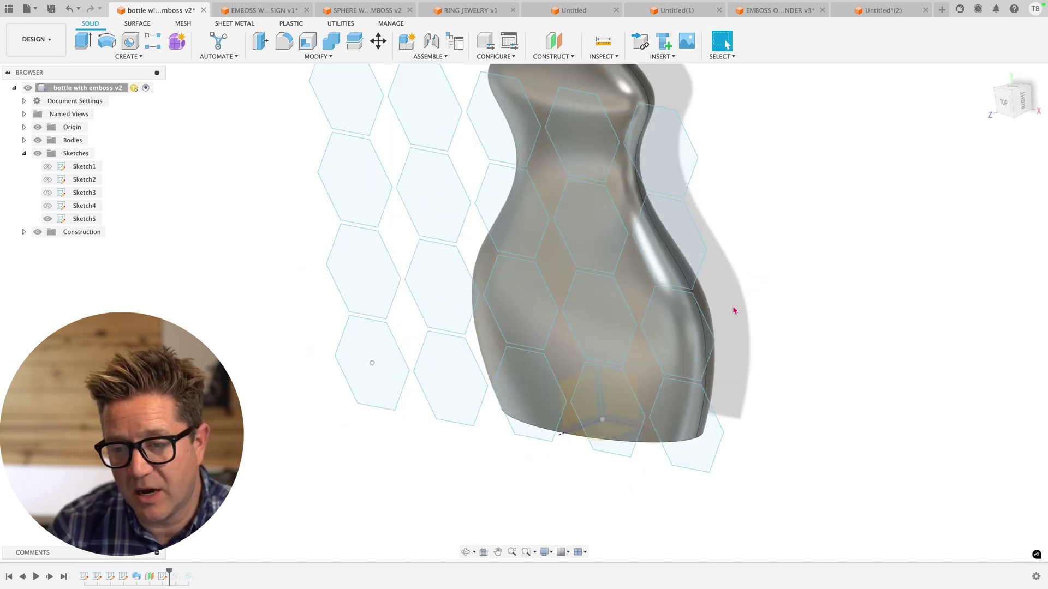
scroll(750, 303, down, 2)
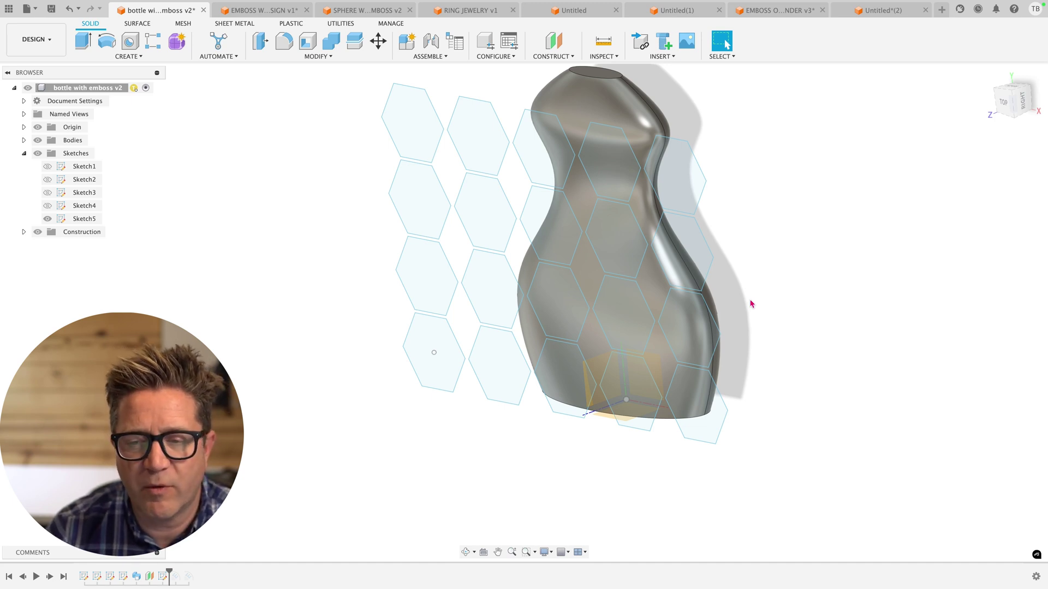
scroll(752, 304, up, 1)
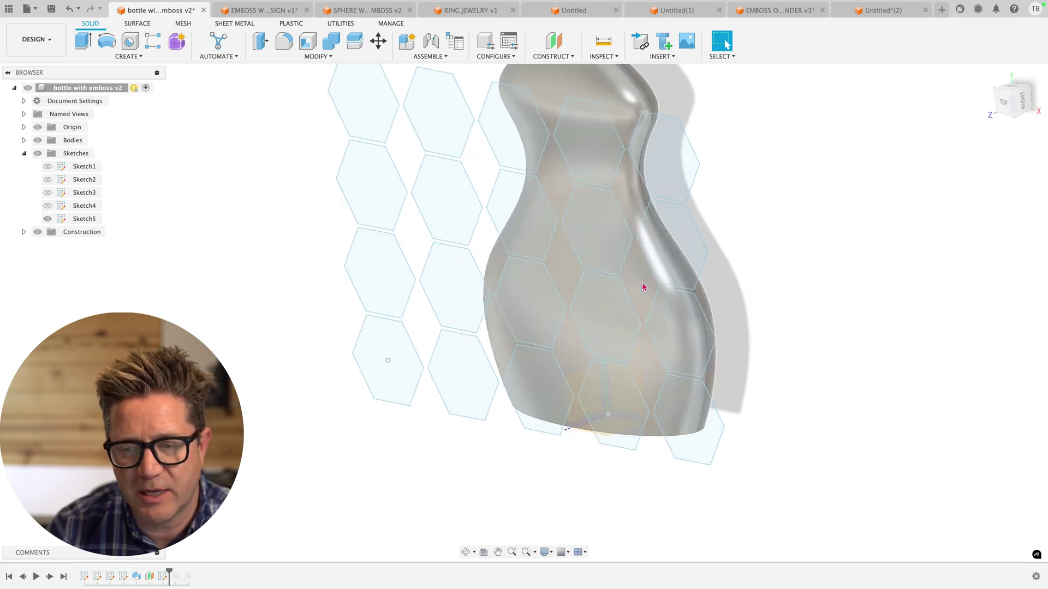
Start an Emboss with the sEMB search and select four hexagon profiles.
text(s)
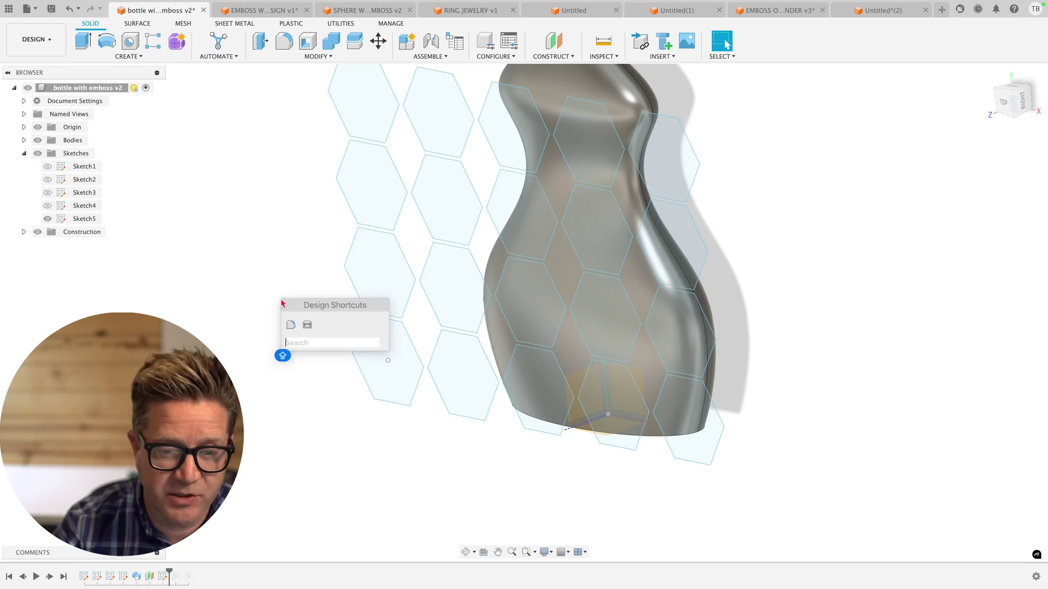
text(EMB)
key(Return)
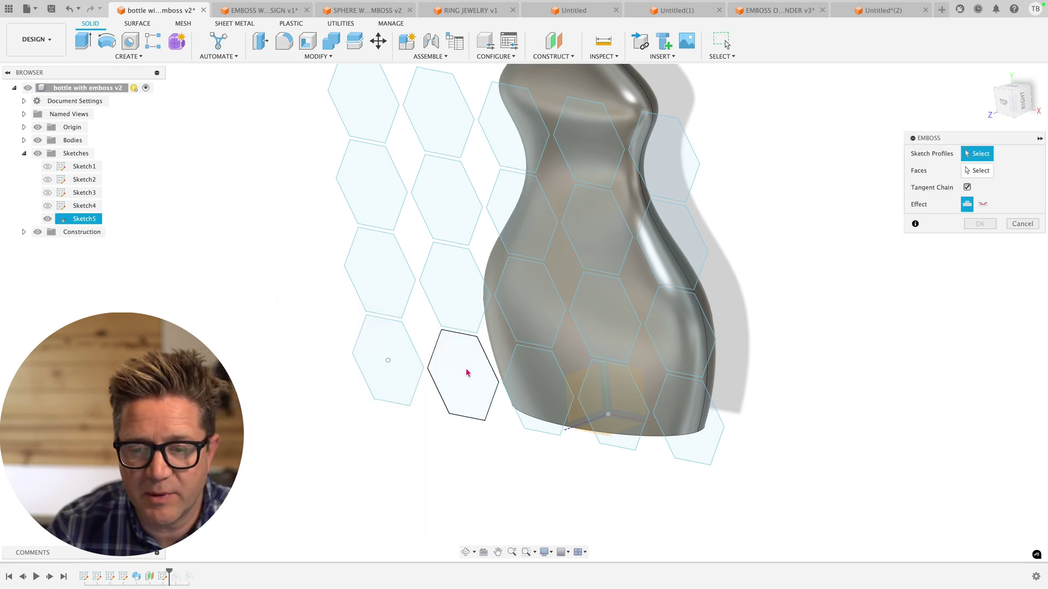
click(479, 379)
click(544, 378)
click(603, 388)
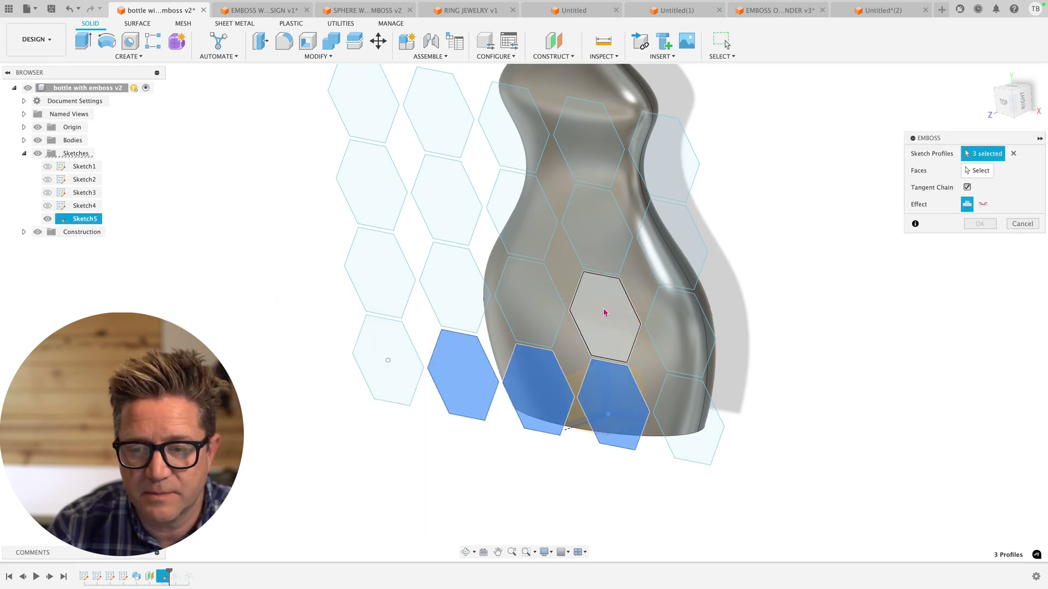
click(606, 313)
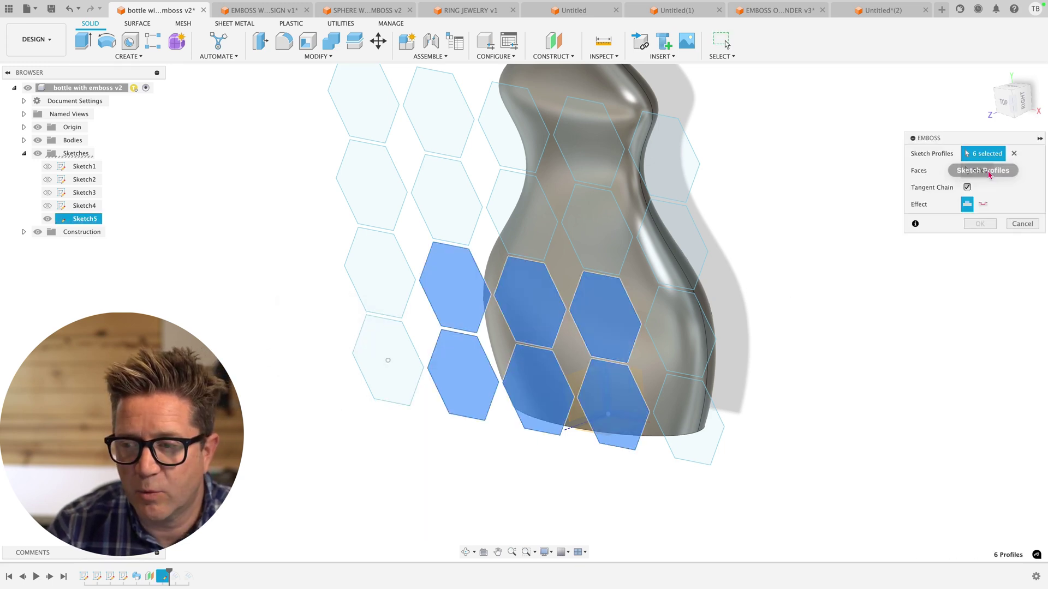
Set the bottle body as the emboss face and add more hexagon profiles.
click(988, 172)
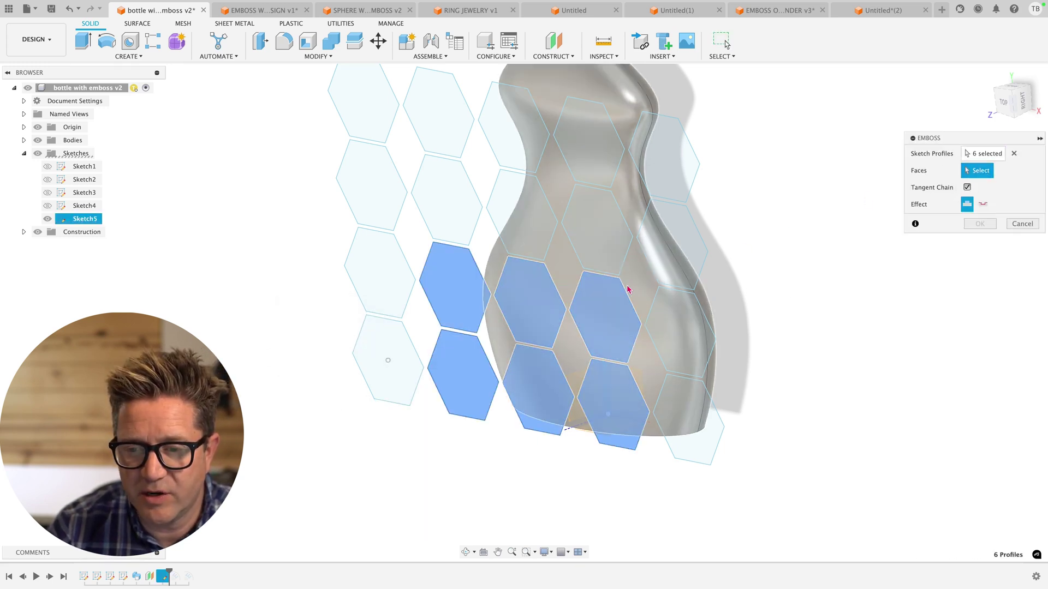
click(628, 289)
shift+middle_drag(819, 299, 783, 302)
scroll(673, 291, up, 4)
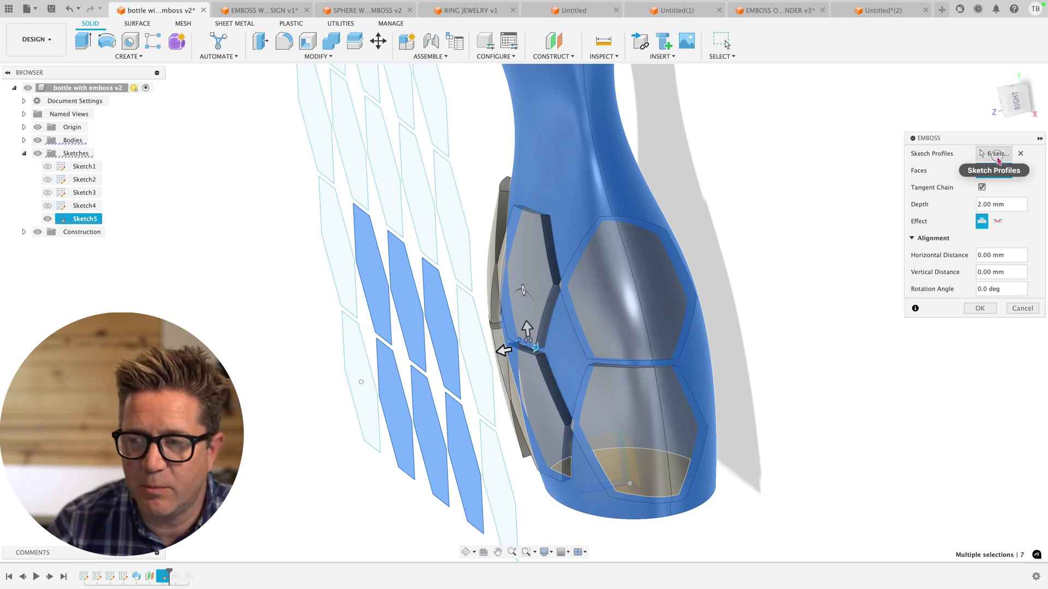
click(997, 156)
click(478, 418)
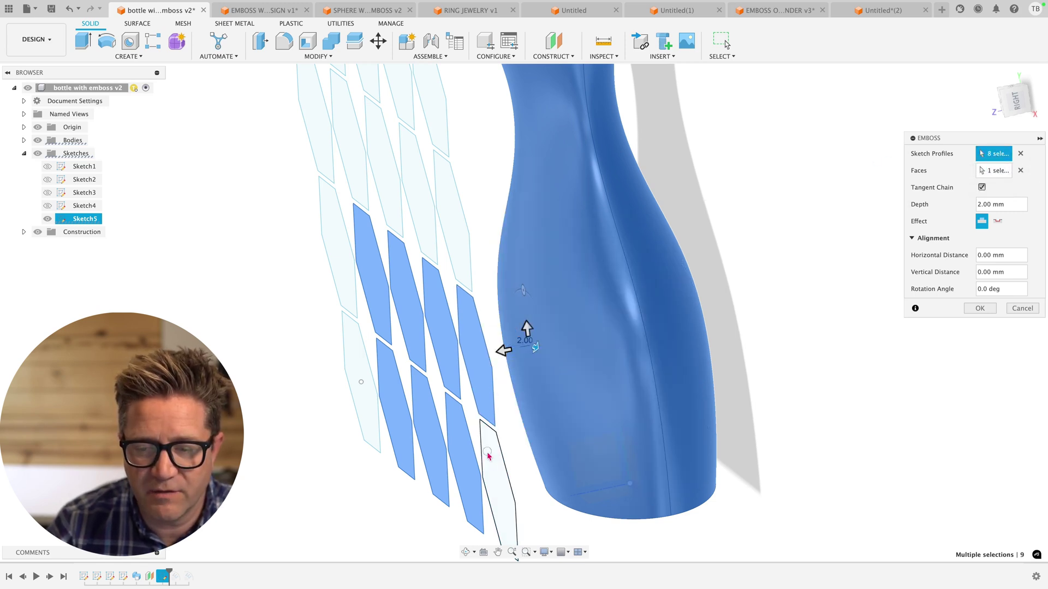
scroll(547, 349, down, 2)
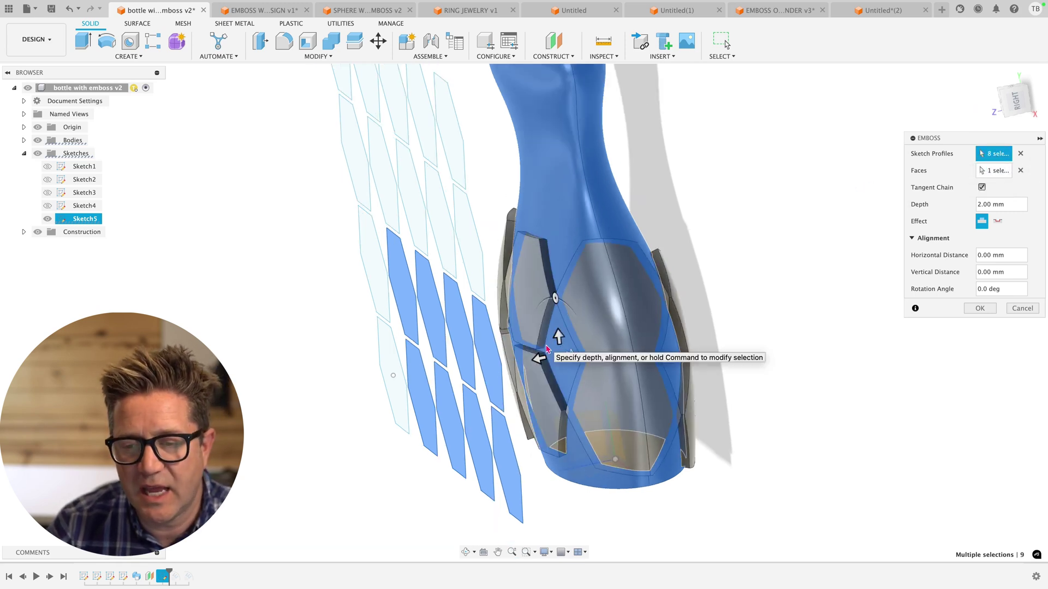
shift+middle_drag(339, 303, 374, 287)
click(270, 256)
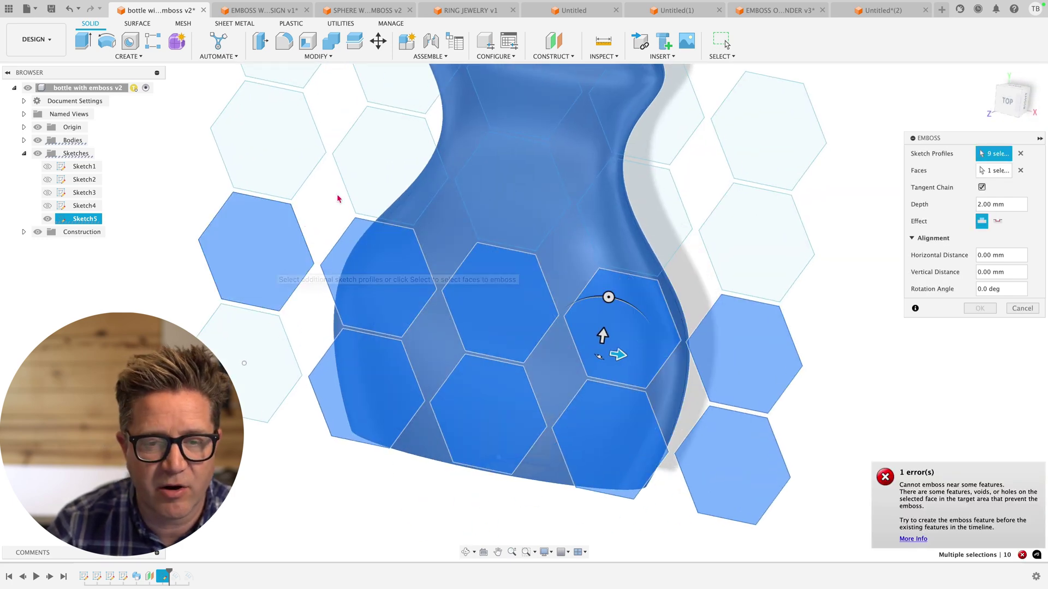
Replace the failing hexagon profiles and confirm the 2.00 mm emboss.
click(284, 275)
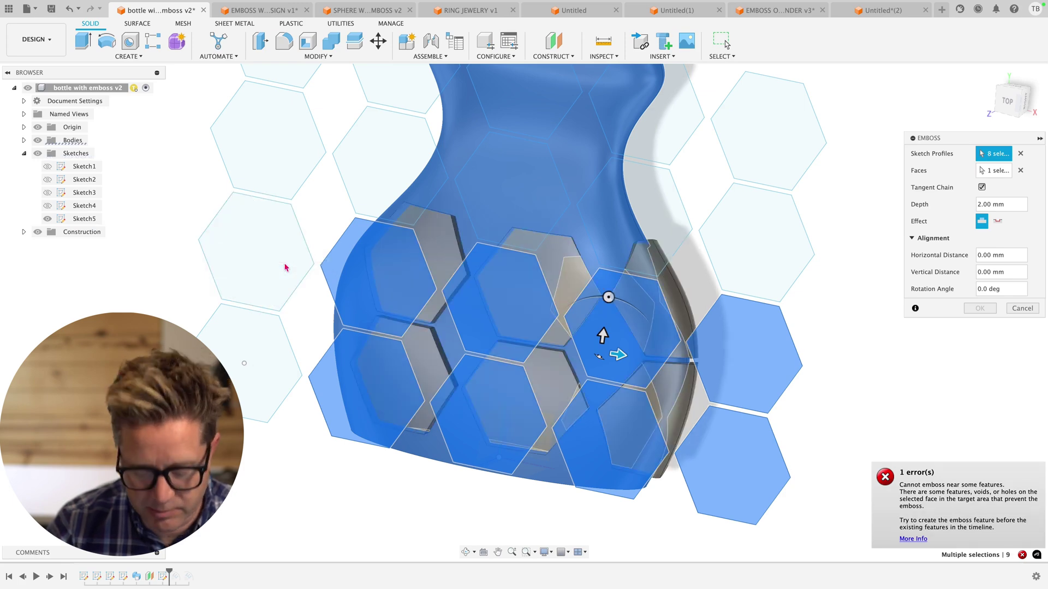
click(387, 159)
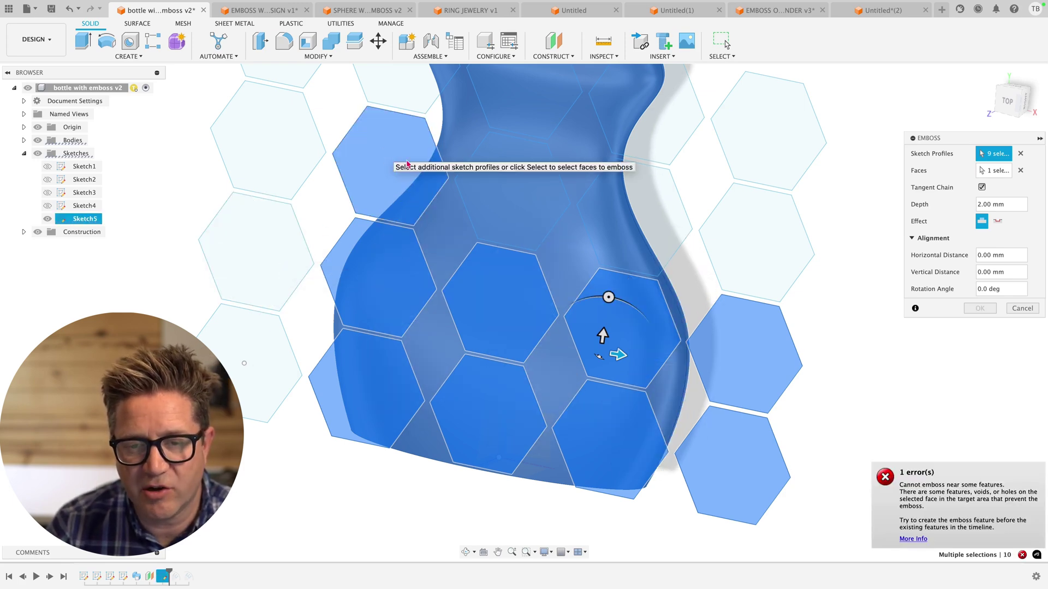
click(393, 183)
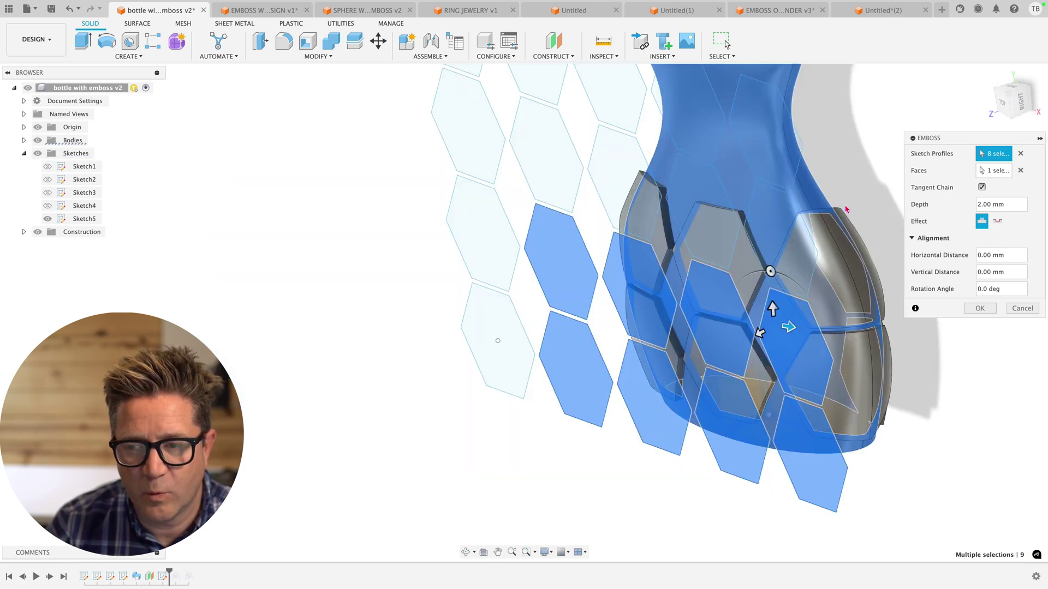
scroll(847, 212, up, 3)
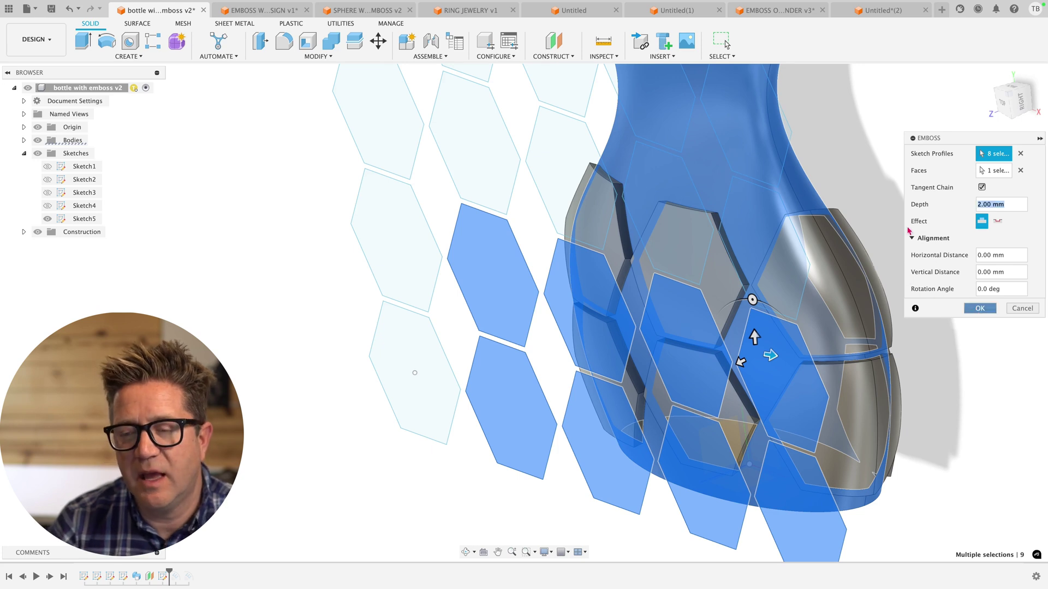
key(Return)
shift+middle_drag(894, 231, 701, 282)
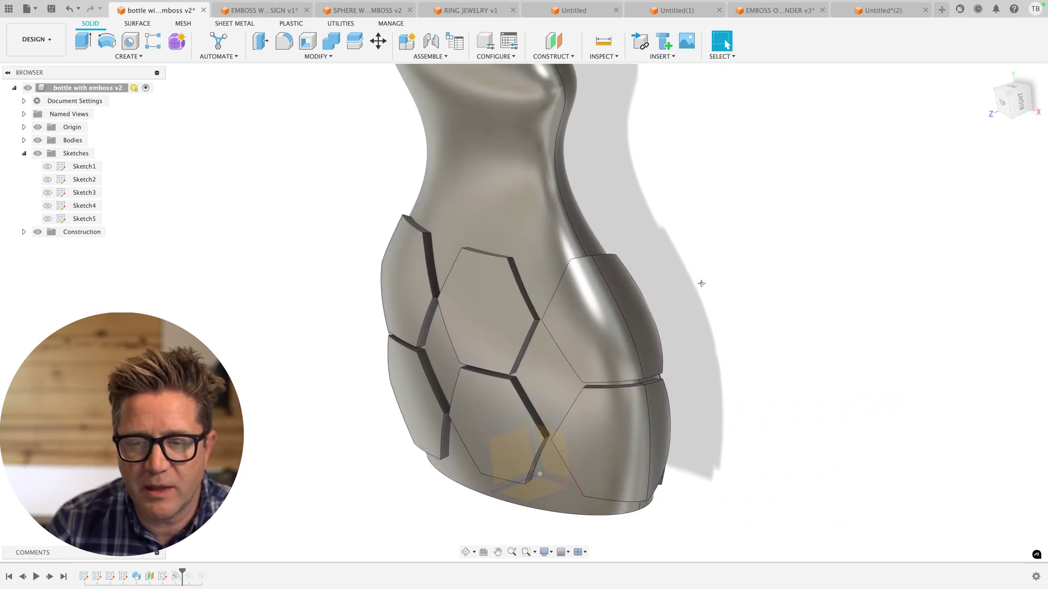
scroll(709, 292, down, 3)
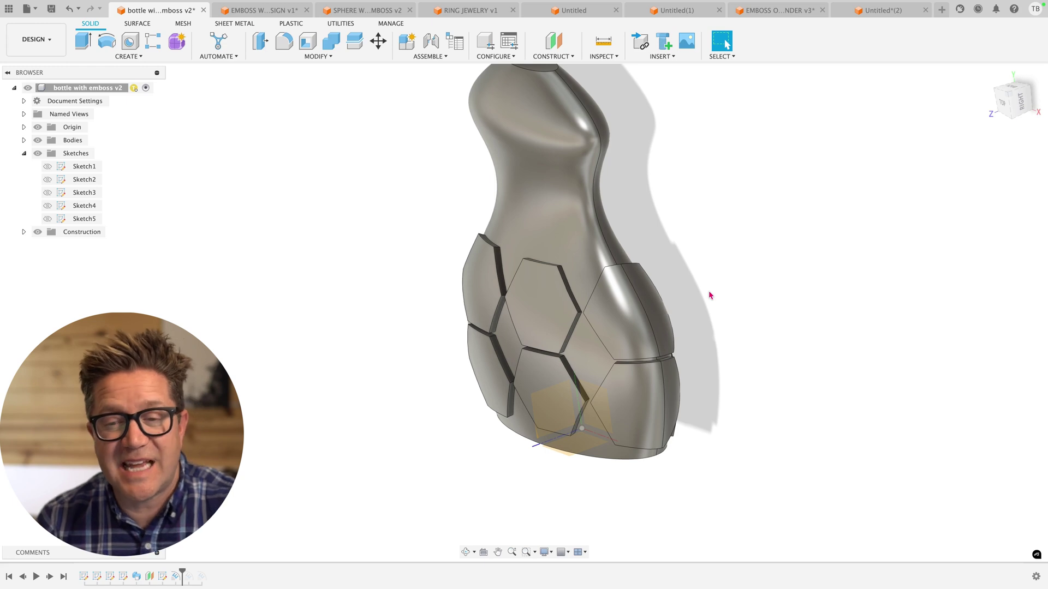
scroll(710, 296, down, 2)
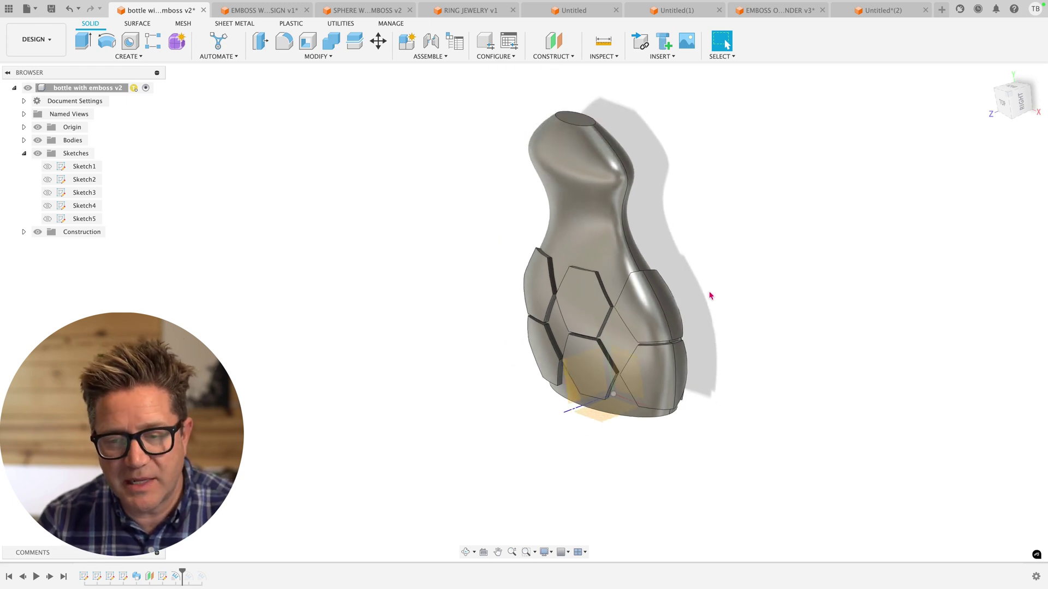
scroll(710, 295, up, 2)
scroll(710, 295, up, 1)
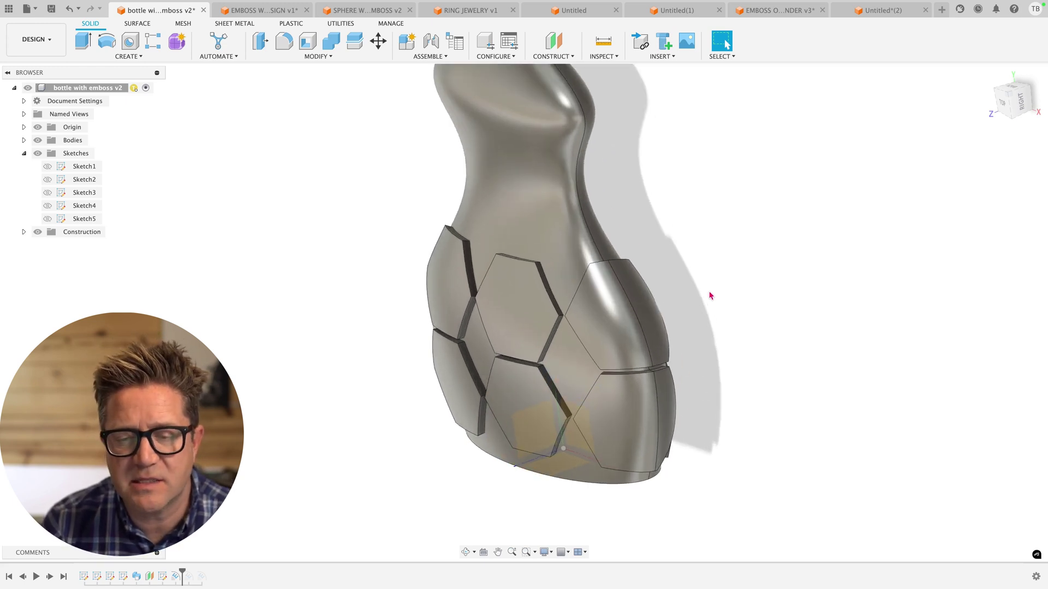
shift+middle_drag(710, 295, 703, 333)
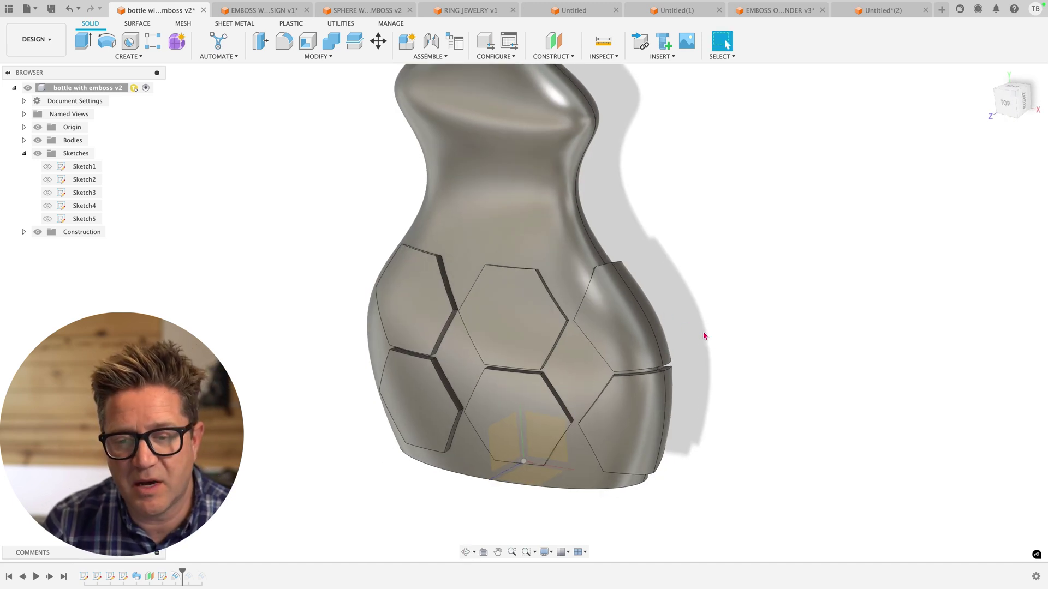
mouse_move(718, 345)
shift+middle_down()
mouse_move(707, 325)
mouse_move(699, 342)
shift+middle_up()
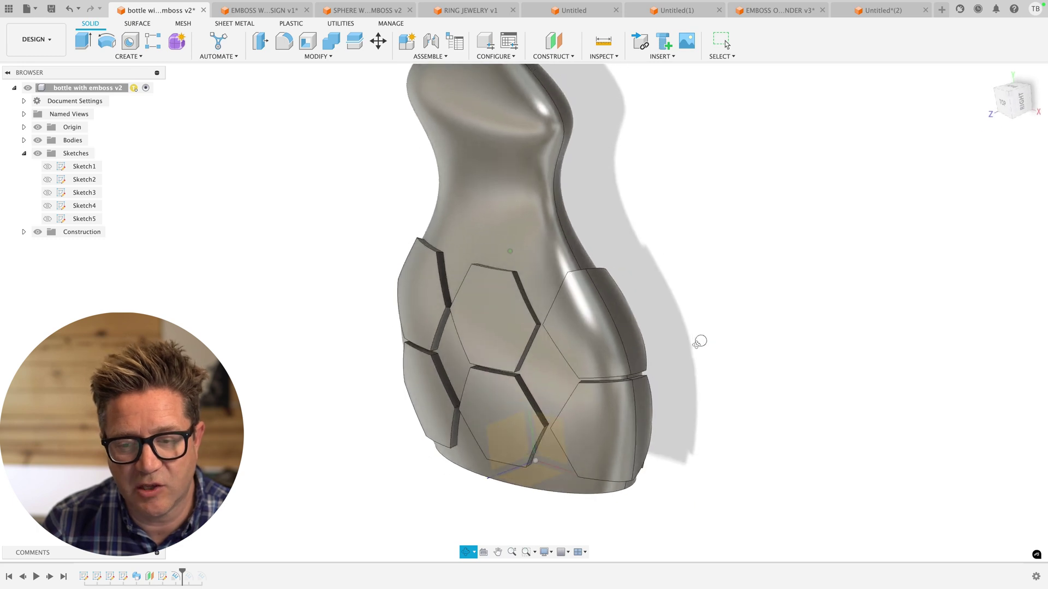